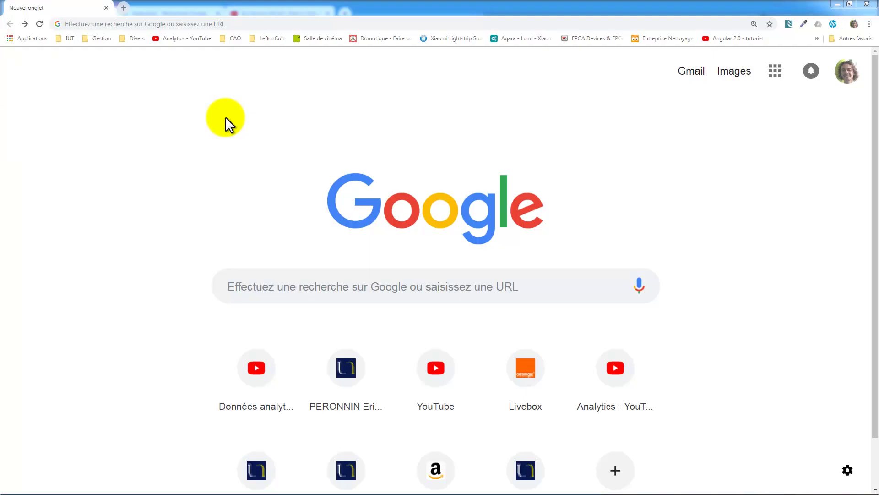
Search Google for 'lm555 datasheet type:pdf'
{"action": "left_click", "coordinate": [214, 24]}
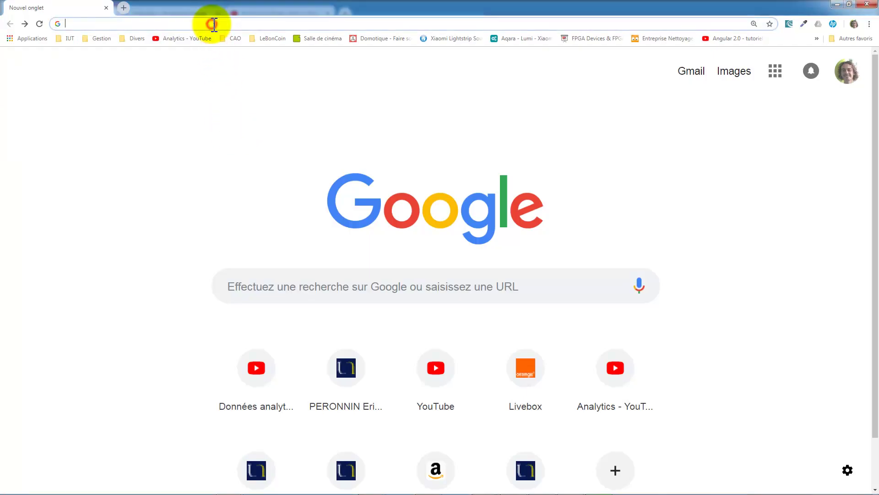
{"action": "type", "text": "lm("}
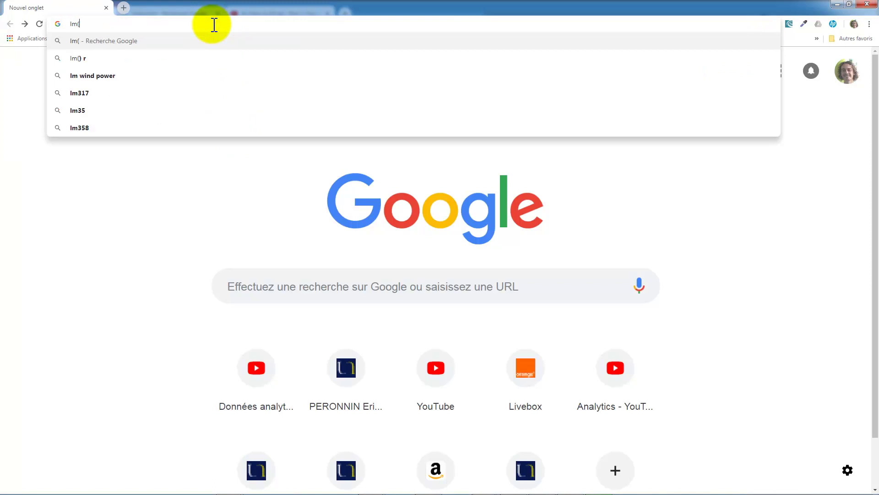
{"action": "key", "text": "BackSpace"}
{"action": "type", "text": "5"}
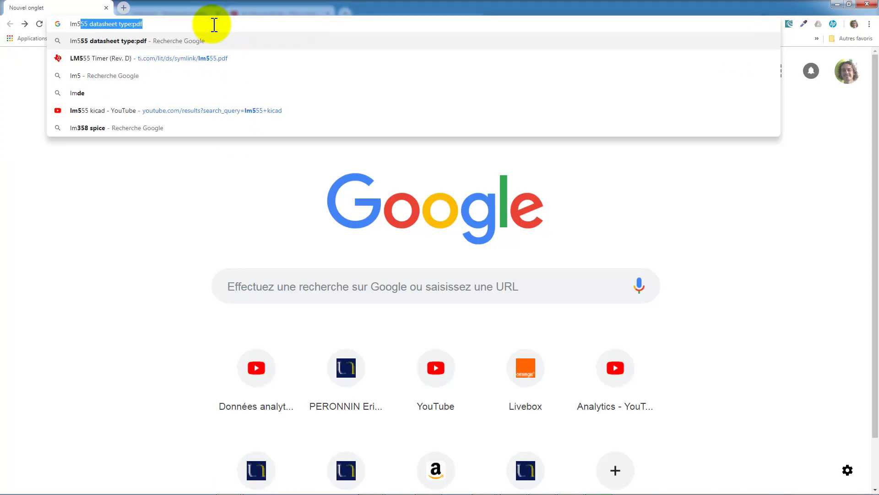
{"action": "key", "text": "Return"}
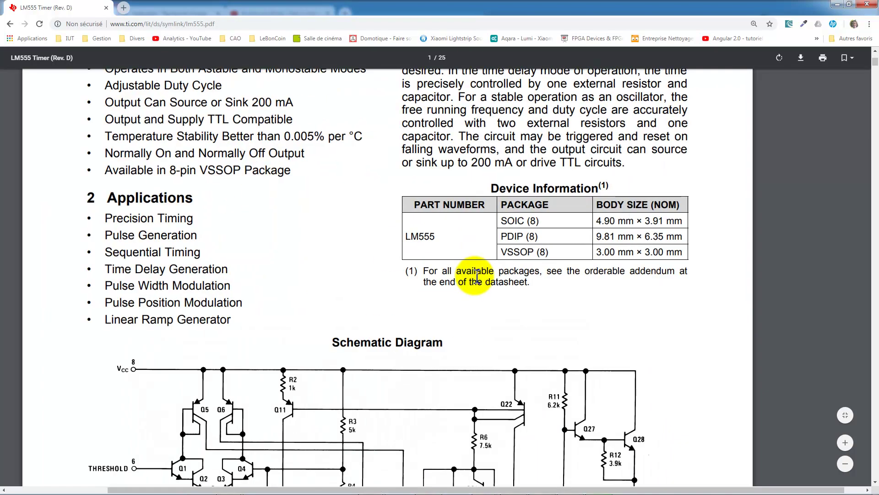
Scroll the LM555 datasheet down to section 7.4.2 Astable Operation and its Figure 14 circuit
{"action": "scroll", "coordinate": [476, 271], "scroll_direction": "up", "scroll_amount": 1, "text": "ctrl"}
{"action": "scroll", "coordinate": [472, 211], "scroll_direction": "down", "scroll_amount": 1, "text": "ctrl"}
{"action": "scroll", "coordinate": [476, 270], "scroll_direction": "up", "scroll_amount": 4}
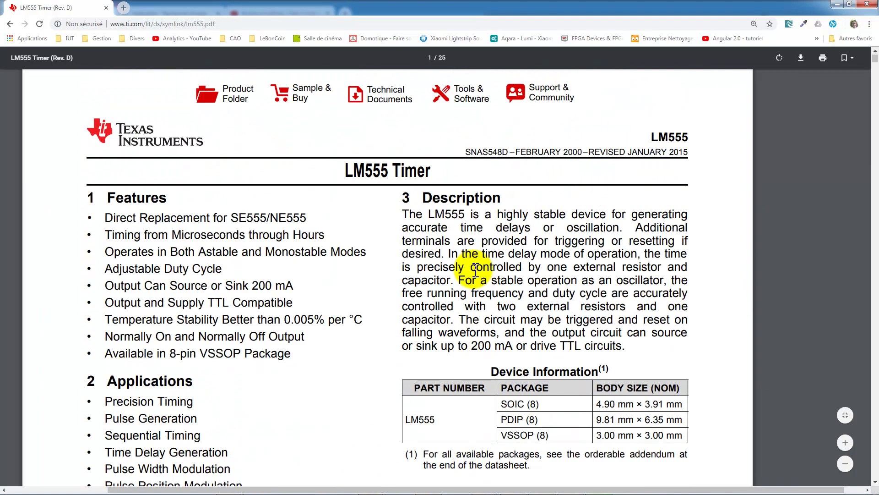
{"action": "scroll", "coordinate": [477, 270], "scroll_direction": "down", "scroll_amount": 3}
{"action": "scroll", "coordinate": [476, 269], "scroll_direction": "down", "scroll_amount": 7}
{"action": "scroll", "coordinate": [475, 269], "scroll_direction": "down", "scroll_amount": 20}
{"action": "scroll", "coordinate": [474, 267], "scroll_direction": "down", "scroll_amount": 20}
{"action": "scroll", "coordinate": [474, 269], "scroll_direction": "down", "scroll_amount": 15}
{"action": "scroll", "coordinate": [475, 265], "scroll_direction": "down", "scroll_amount": 15}
{"action": "scroll", "coordinate": [474, 265], "scroll_direction": "down", "scroll_amount": 15}
{"action": "scroll", "coordinate": [474, 264], "scroll_direction": "down", "scroll_amount": 8}
{"action": "scroll", "coordinate": [475, 265], "scroll_direction": "down", "scroll_amount": 10}
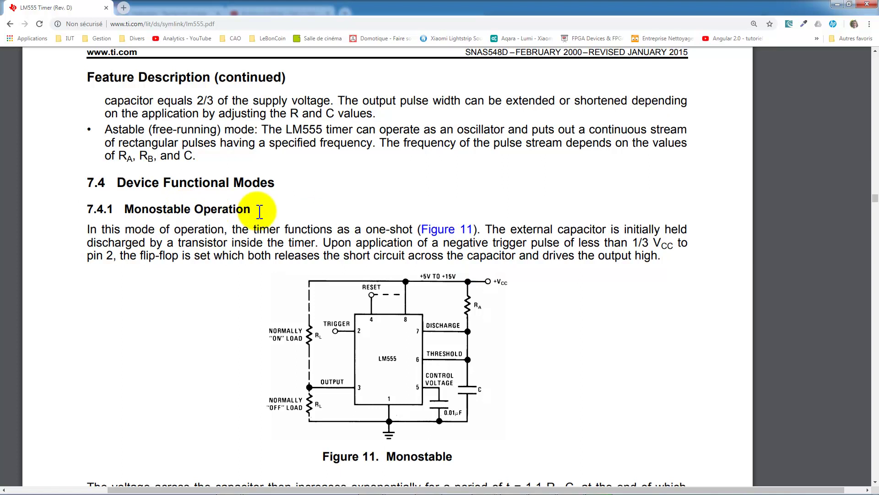
{"action": "scroll", "coordinate": [259, 212], "scroll_direction": "down", "scroll_amount": 12}
{"action": "scroll", "coordinate": [259, 211], "scroll_direction": "down", "scroll_amount": 5}
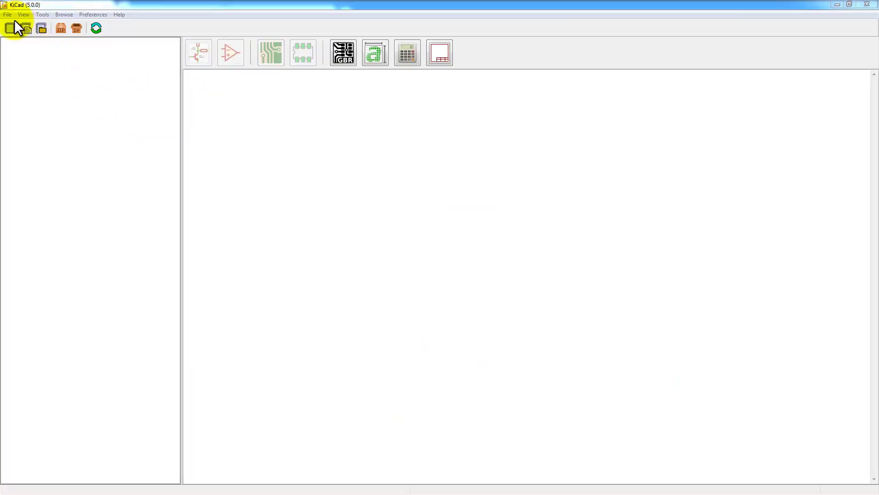
Create a new KiCad project named LM555 in the ER1 folder
{"action": "left_click", "coordinate": [7, 14]}
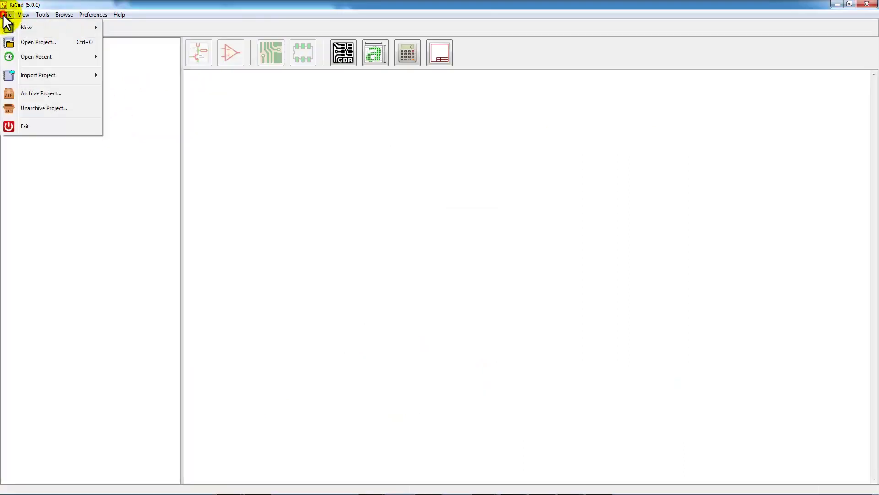
{"action": "mouse_move", "coordinate": [18, 29]}
{"action": "left_click", "coordinate": [136, 29]}
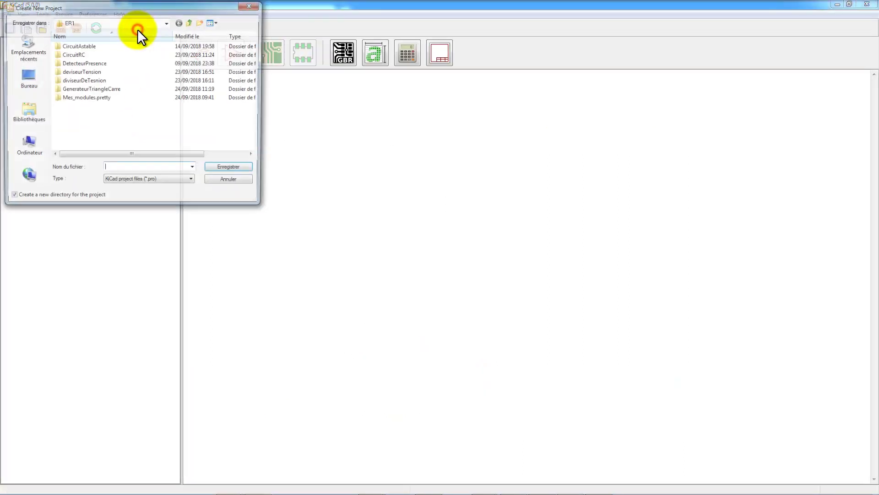
{"action": "left_click", "coordinate": [125, 163]}
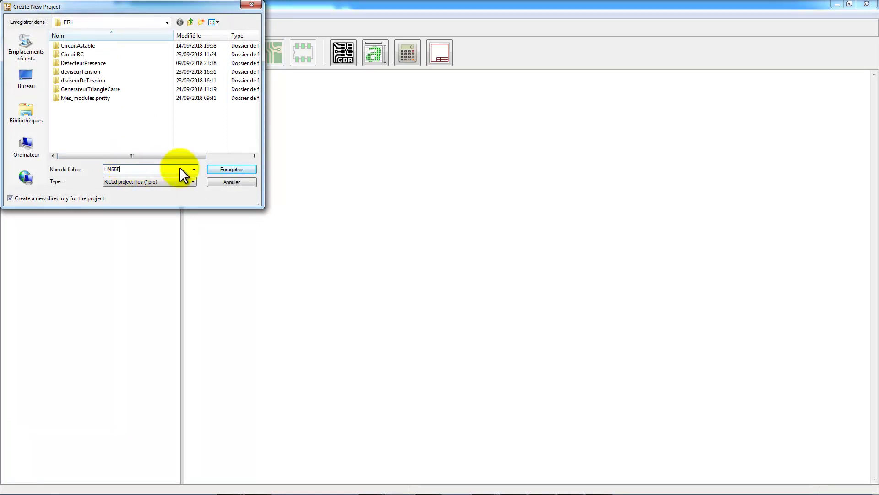
{"action": "left_click", "coordinate": [232, 170]}
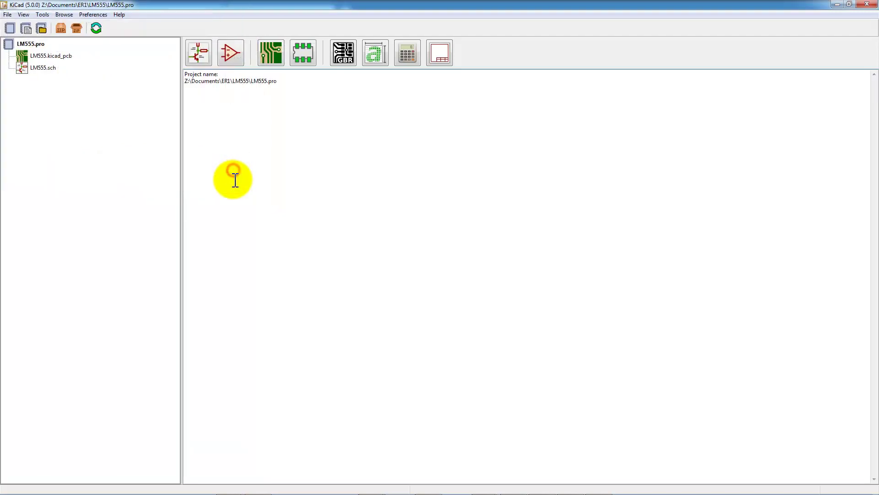
Place an LM555 timer symbol on the LM555 schematic and tidy its U? and value labels
{"action": "double_click", "coordinate": [43, 68]}
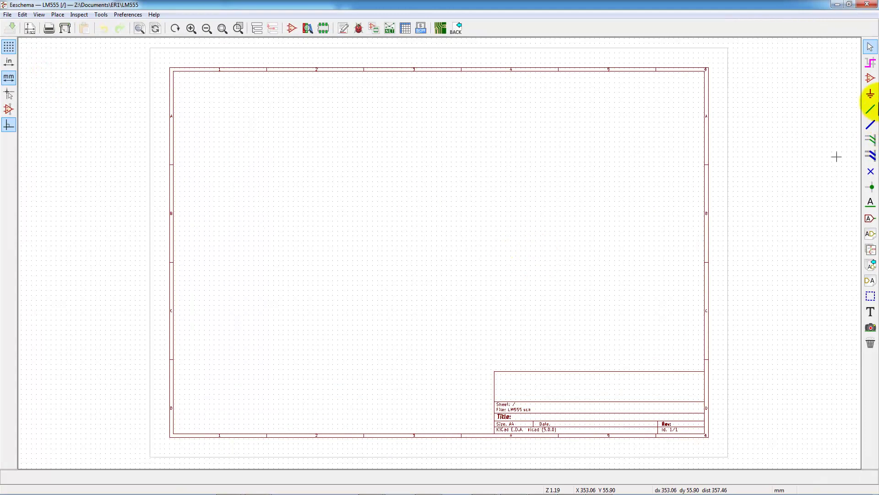
{"action": "left_click", "coordinate": [870, 77]}
{"action": "left_click", "coordinate": [424, 191]}
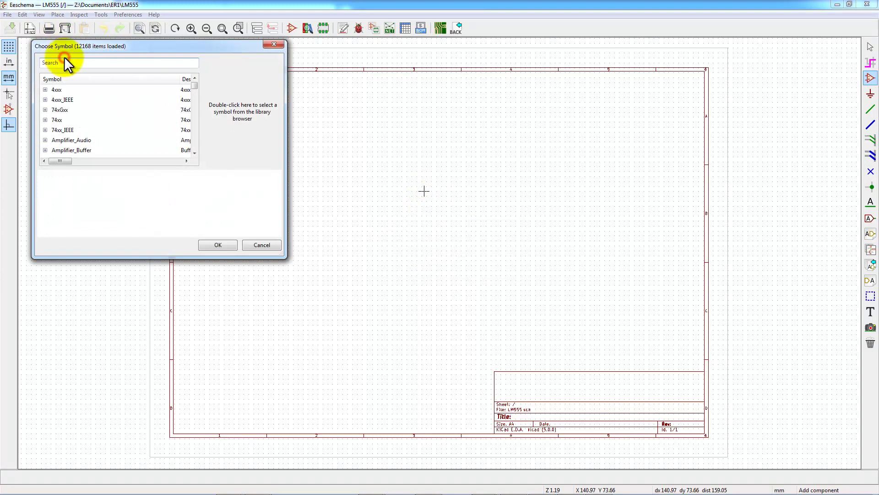
{"action": "type", "text": "LM555"}
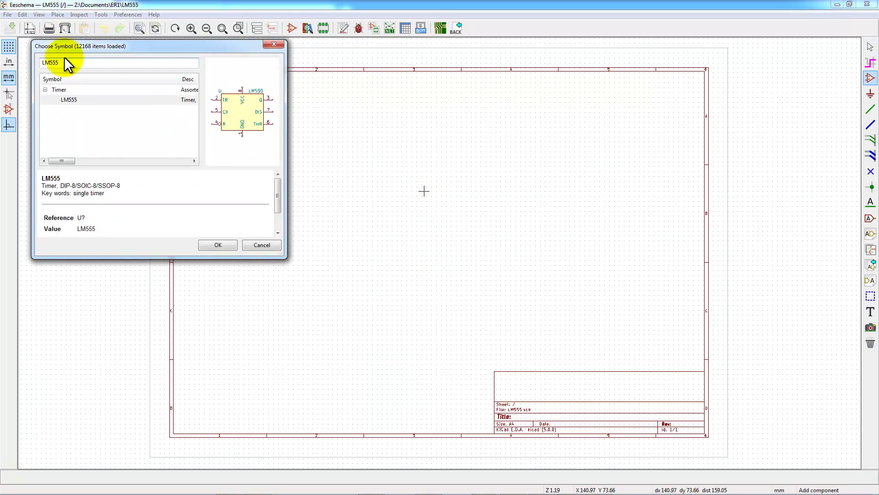
{"action": "left_click", "coordinate": [218, 245]}
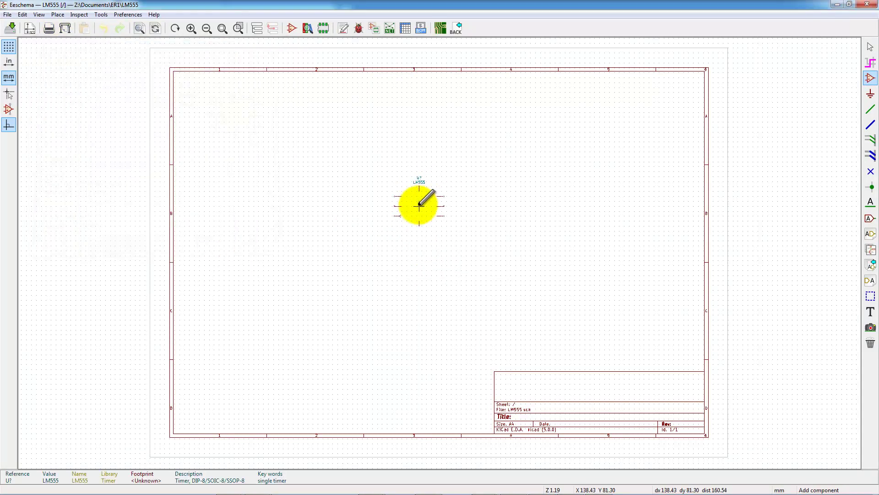
{"action": "left_click", "coordinate": [427, 214]}
{"action": "scroll", "coordinate": [427, 214], "scroll_direction": "up", "scroll_amount": 4}
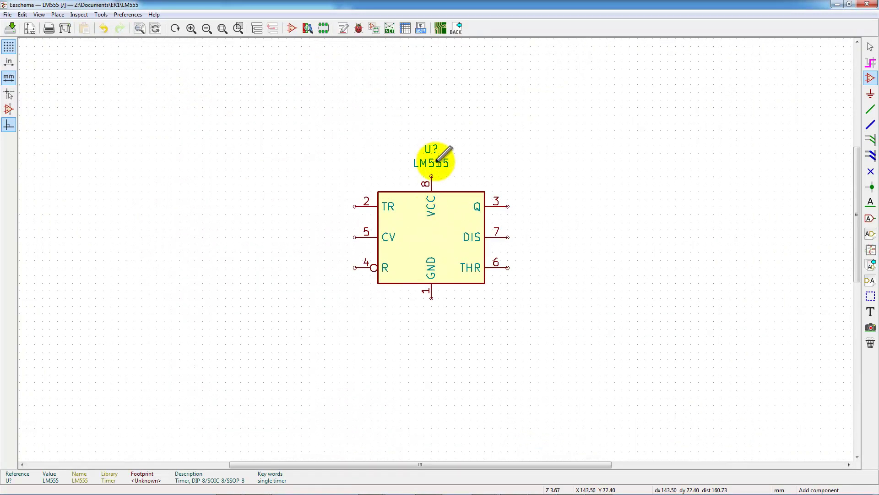
{"action": "left_click_drag", "start_coordinate": [437, 160], "coordinate": [463, 182]}
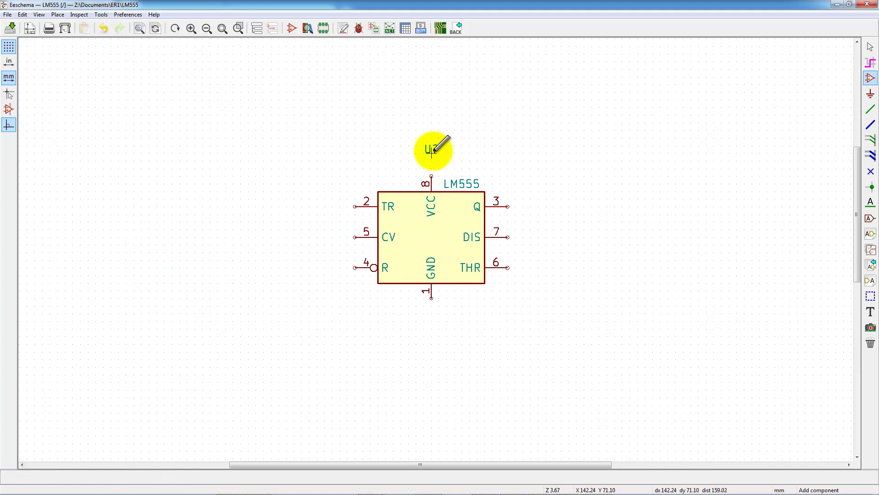
{"action": "left_click_drag", "start_coordinate": [433, 148], "coordinate": [454, 169]}
Add a VCC power symbol and wire it to pin 8
{"action": "left_click", "coordinate": [871, 94]}
{"action": "left_click", "coordinate": [401, 84]}
{"action": "left_click", "coordinate": [116, 61]}
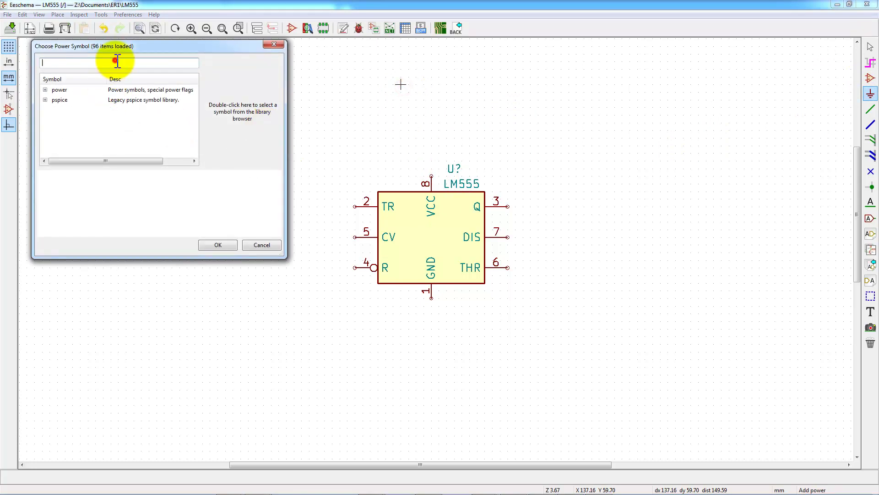
{"action": "type", "text": "VCC"}
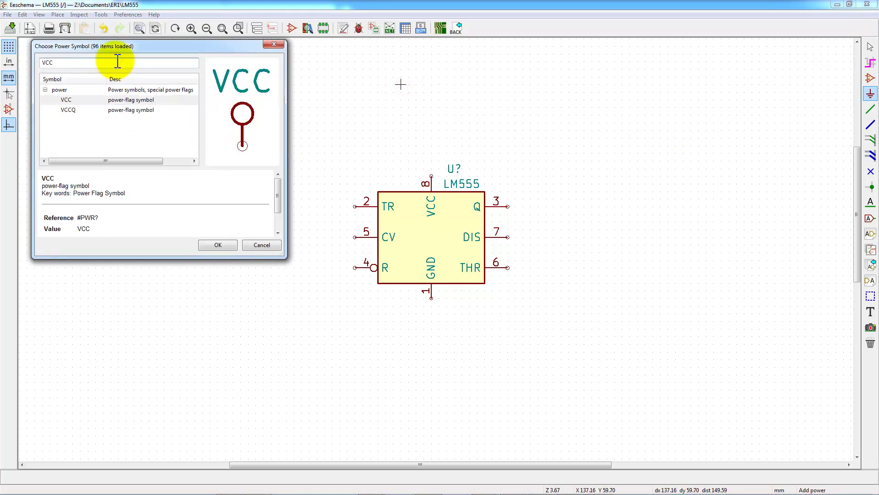
{"action": "left_click", "coordinate": [219, 245]}
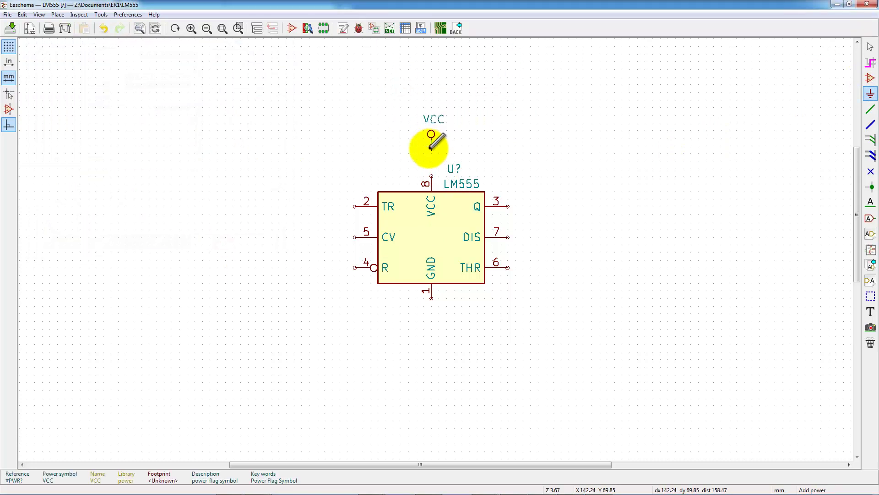
{"action": "key", "text": "w"}
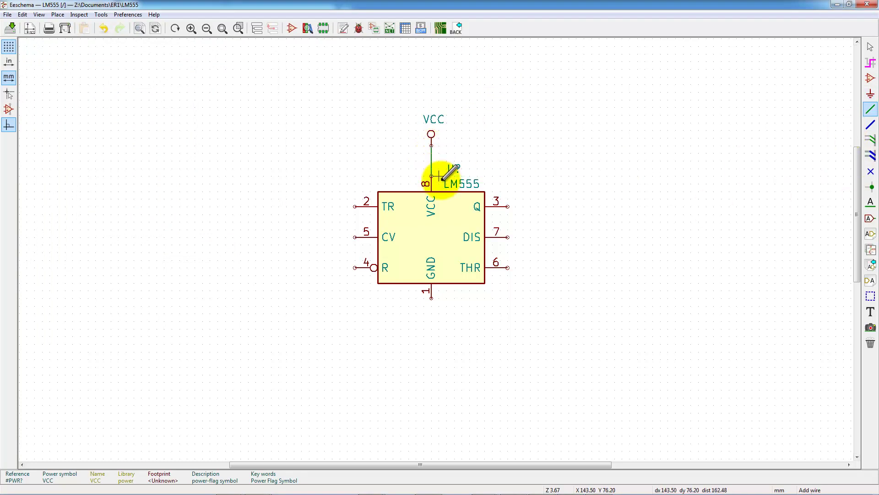
{"action": "left_click", "coordinate": [432, 174]}
Add a GND symbol under pin 1 and wire it to the pin
{"action": "left_click", "coordinate": [870, 94]}
{"action": "left_click", "coordinate": [568, 169]}
{"action": "type", "text": "GND"}
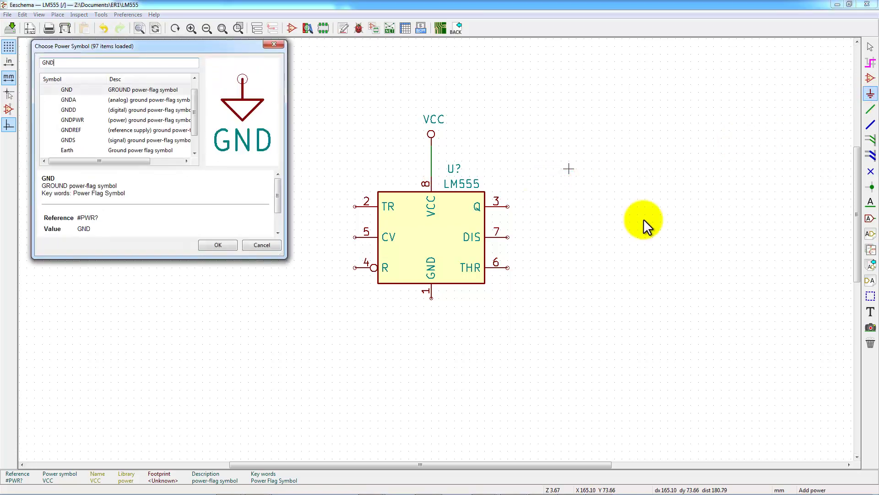
{"action": "left_click", "coordinate": [218, 245]}
{"action": "left_click", "coordinate": [435, 330]}
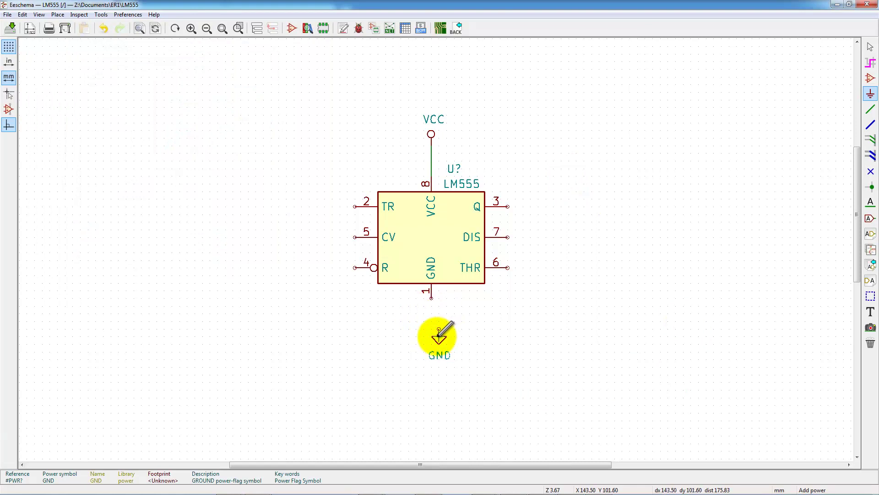
{"action": "left_click_drag", "start_coordinate": [439, 334], "coordinate": [432, 334]}
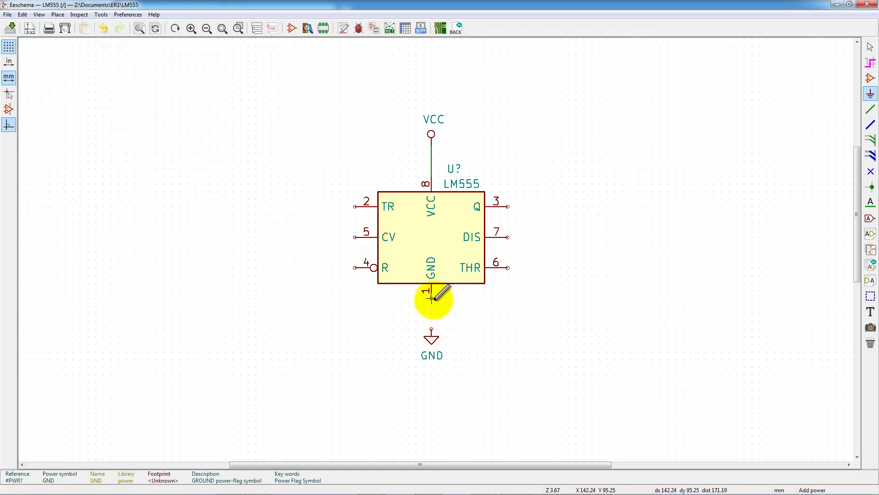
{"action": "key", "text": "w"}
{"action": "left_click", "coordinate": [431, 329]}
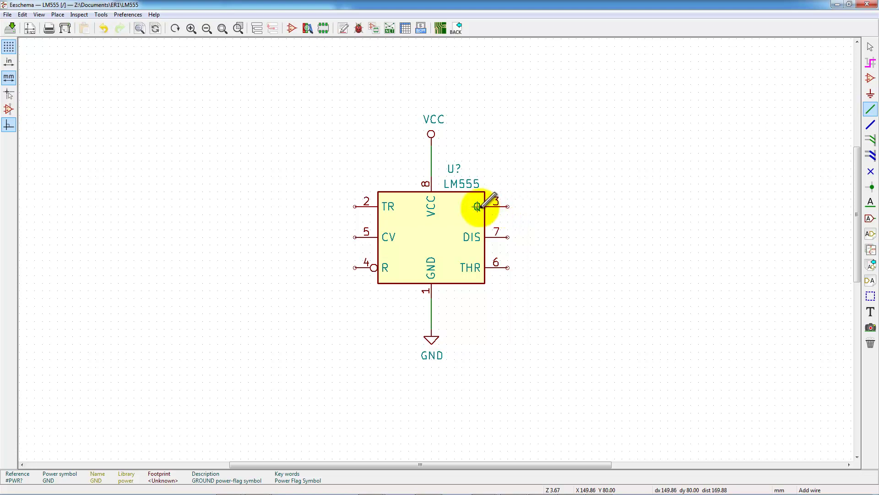
Run a wire right from output pin 3 and place an R_US resistor at its end
{"action": "left_click", "coordinate": [507, 207]}
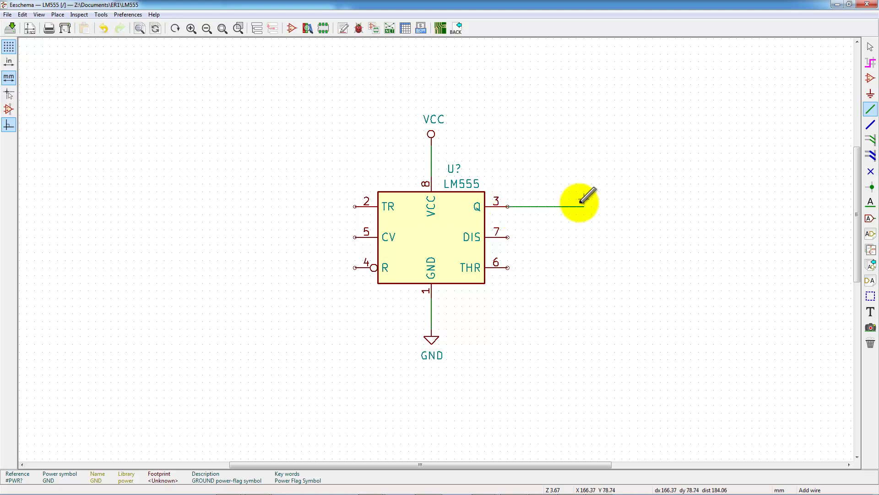
{"action": "double_click", "coordinate": [729, 215]}
{"action": "left_click", "coordinate": [870, 77]}
{"action": "left_click", "coordinate": [652, 130]}
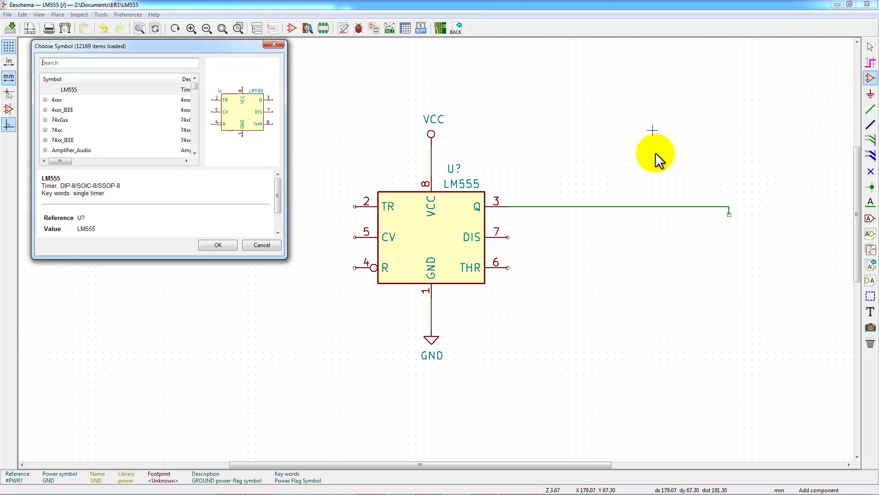
{"action": "type", "text": "R_"}
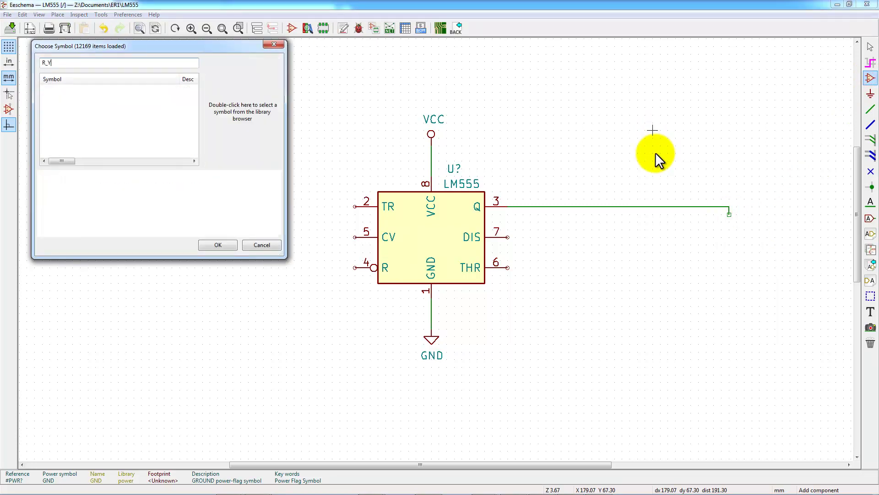
{"action": "type", "text": "US"}
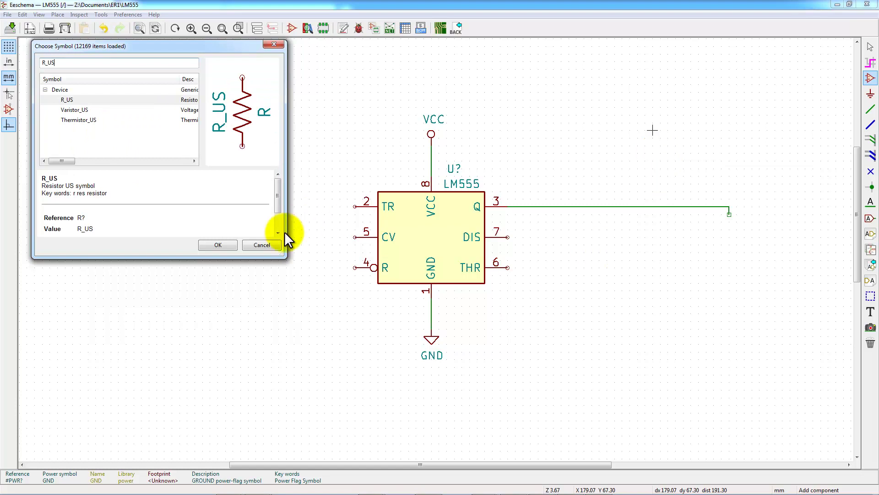
{"action": "left_click", "coordinate": [232, 244]}
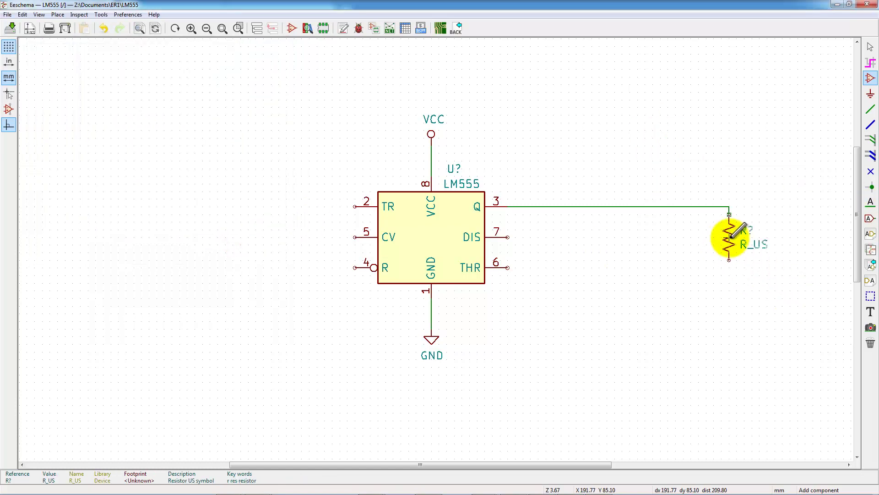
{"action": "left_click", "coordinate": [729, 238]}
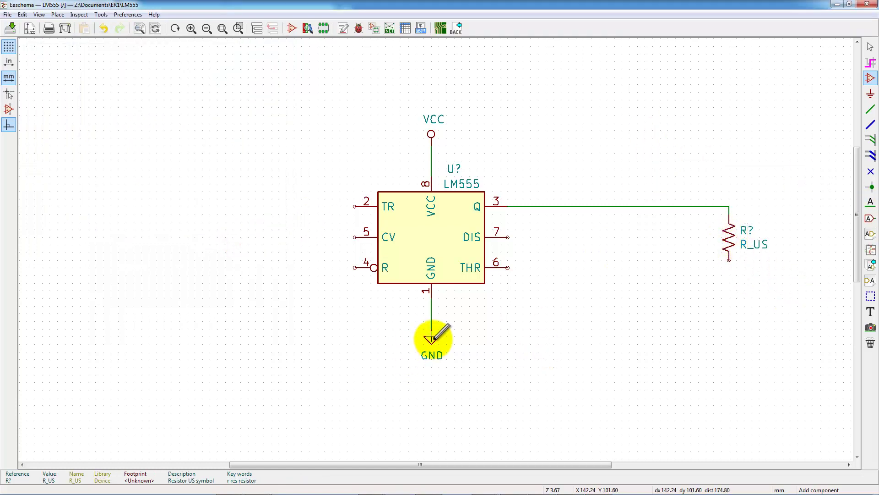
Put a copied GND below the resistor and set its value to 330
{"action": "key", "text": "c"}
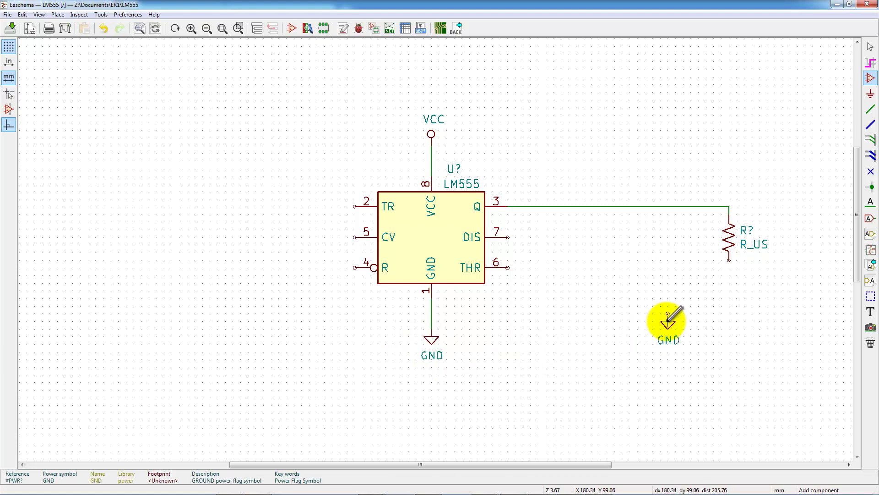
{"action": "left_click", "coordinate": [729, 284]}
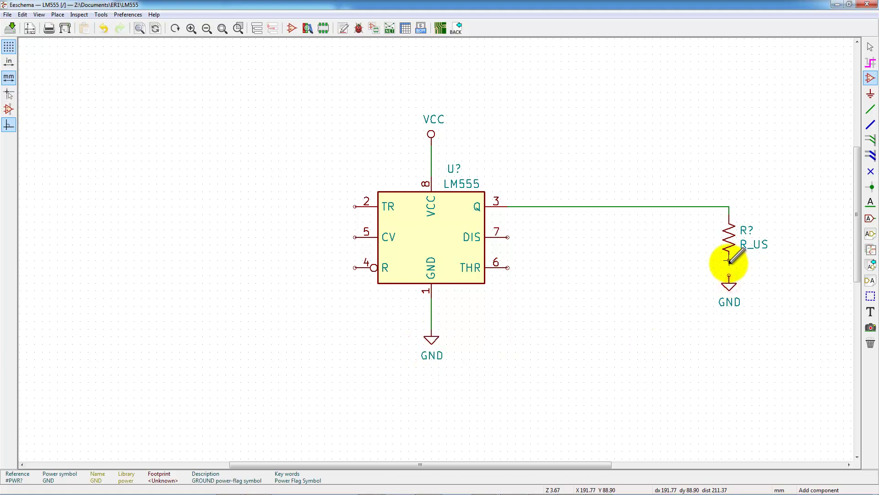
{"action": "key", "text": "w"}
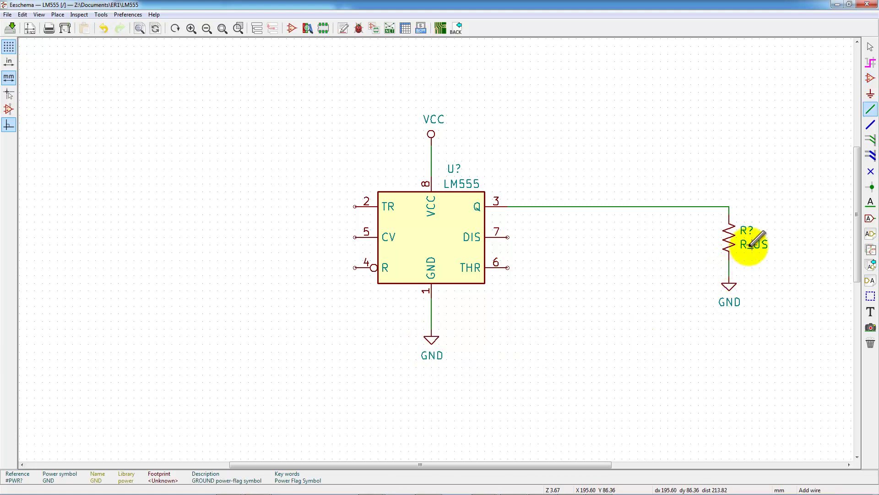
{"action": "key", "text": "v"}
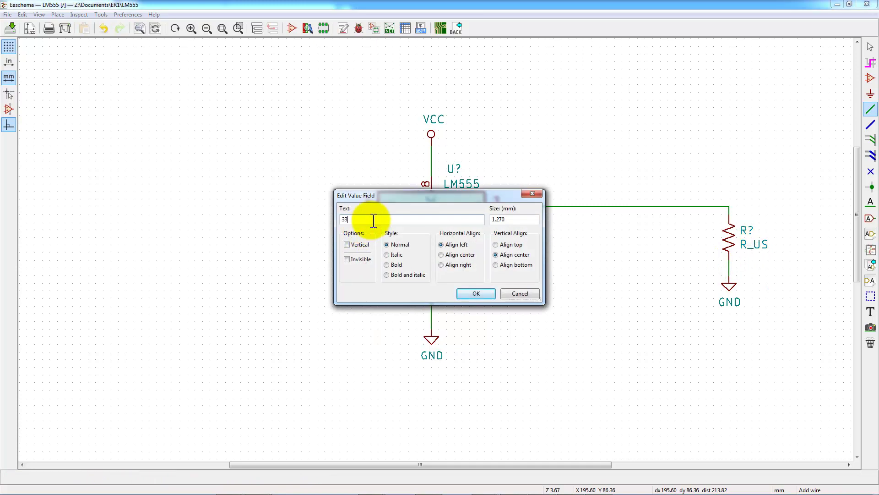
{"action": "key", "text": "Return"}
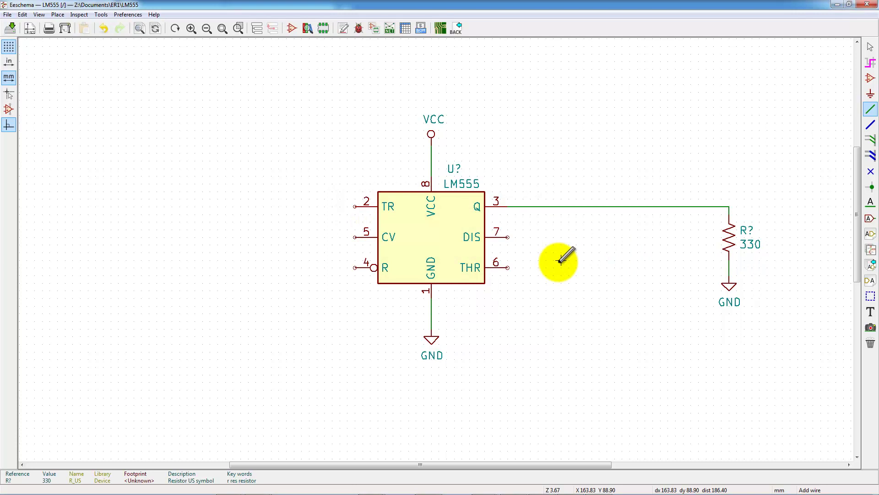
Undo the resistor's 330 value and place an unpolarized capacitor C below the circuit
{"action": "key", "text": "ctrl+z"}
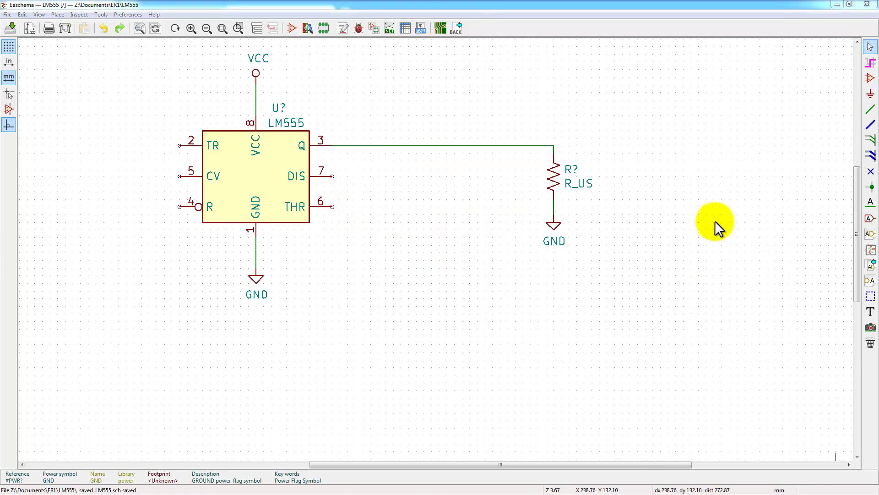
{"action": "left_click", "coordinate": [870, 78]}
{"action": "left_click", "coordinate": [476, 321]}
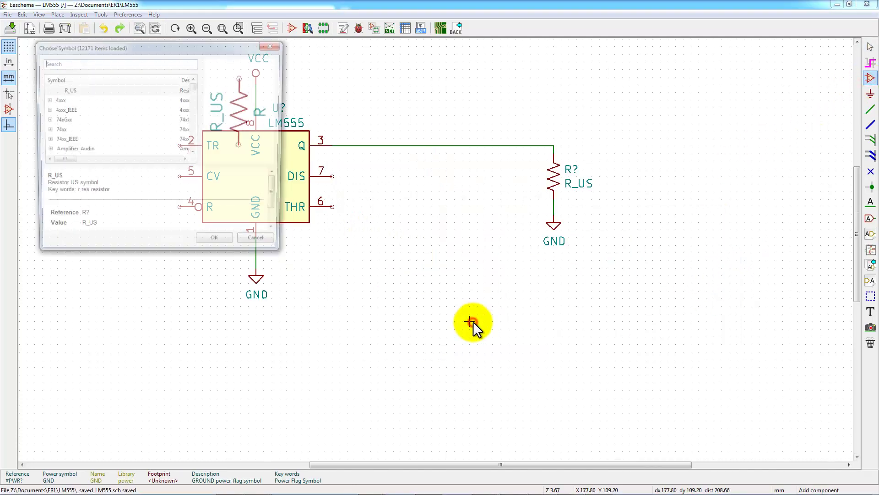
{"action": "type", "text": "c"}
{"action": "left_click", "coordinate": [212, 245]}
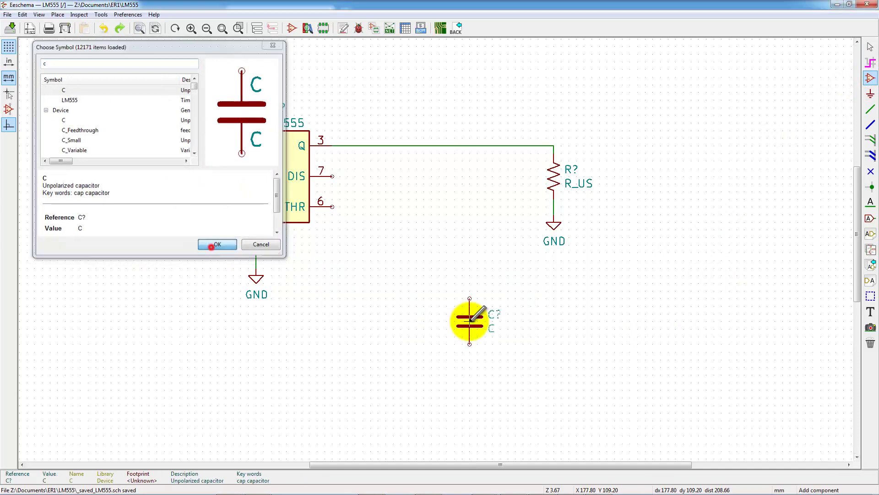
{"action": "left_click", "coordinate": [455, 358]}
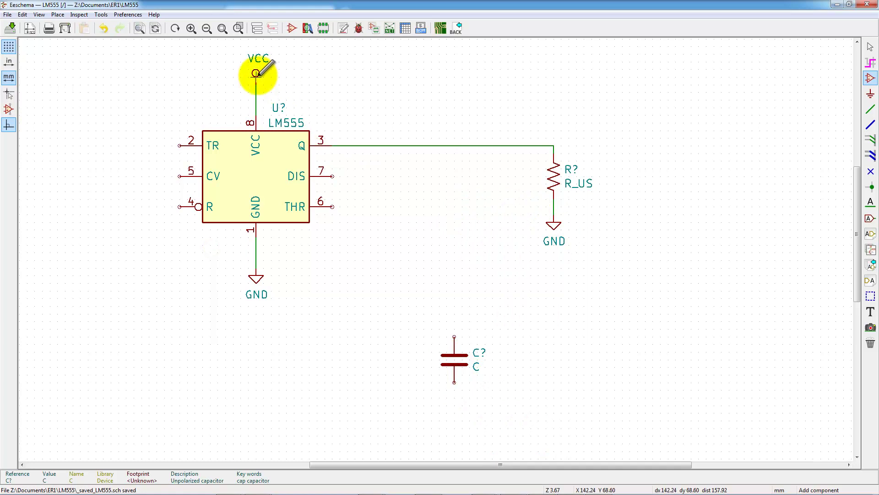
Add a copied VCC symbol left of the resistor and a GND under the capacitor
{"action": "key", "text": "c"}
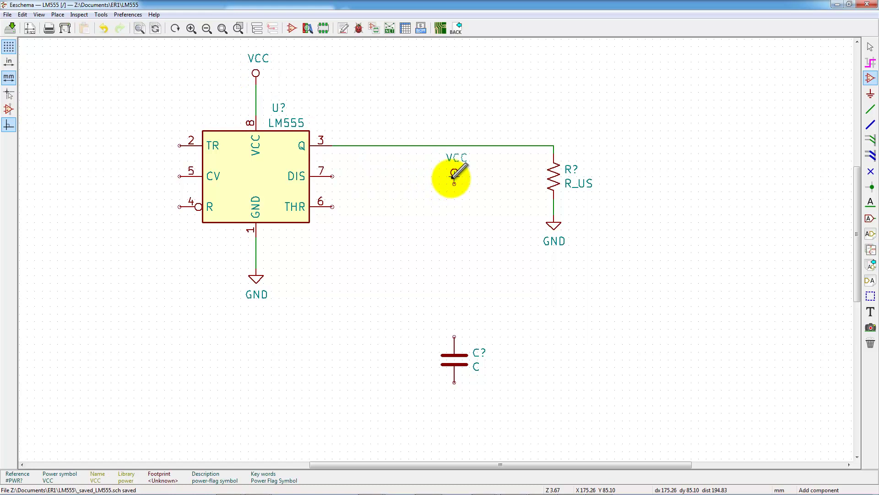
{"action": "left_click", "coordinate": [454, 176]}
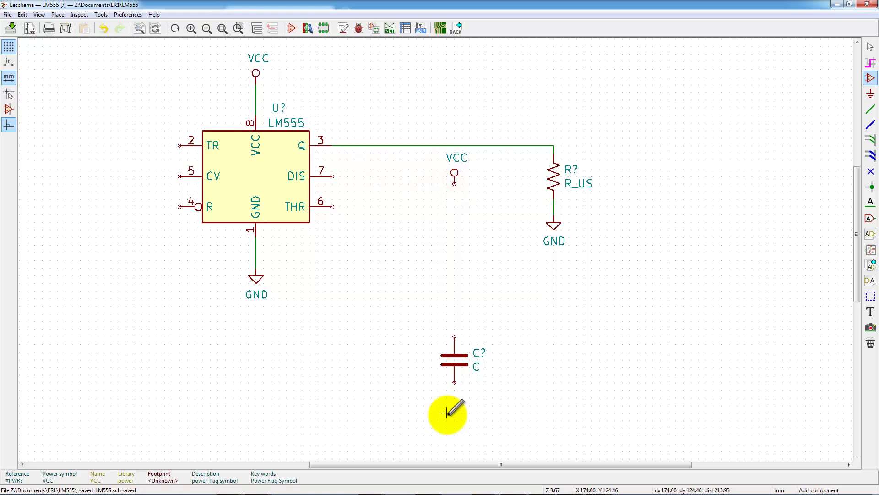
{"action": "left_click", "coordinate": [455, 387]}
{"action": "key", "text": "Escape"}
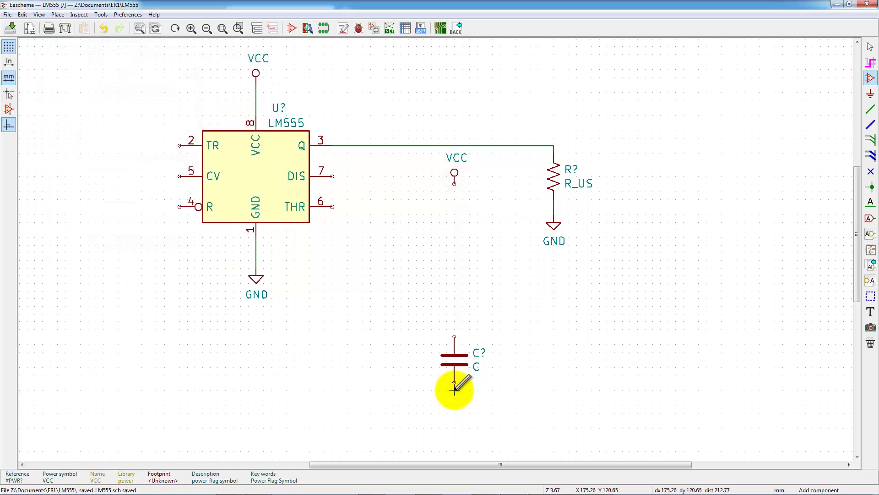
{"action": "key", "text": "w"}
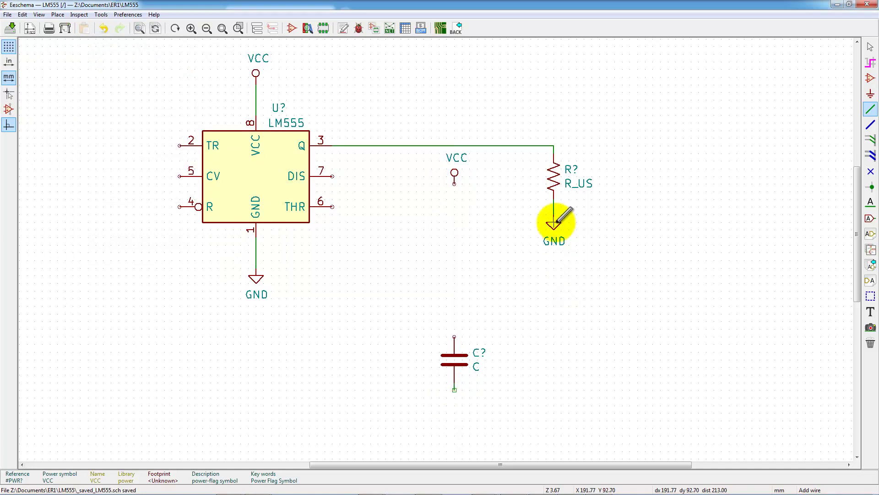
{"action": "key", "text": "c"}
{"action": "left_click", "coordinate": [454, 390]}
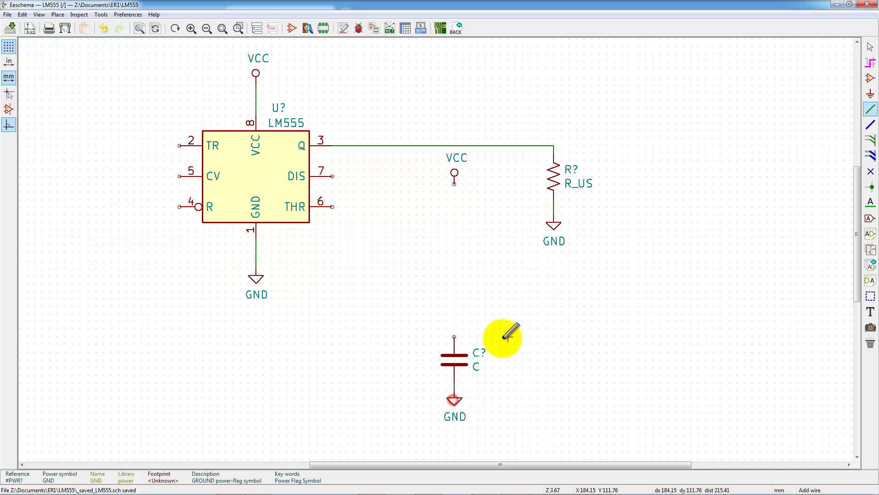
Place two R_US resistors under the new VCC and move the grounded capacitor up beneath them
{"action": "left_click", "coordinate": [871, 78]}
{"action": "left_click", "coordinate": [660, 214]}
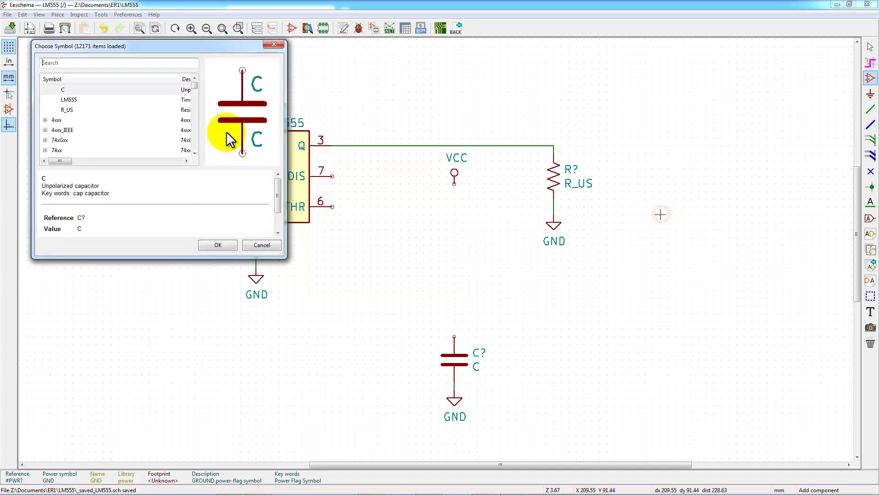
{"action": "left_click", "coordinate": [133, 62]}
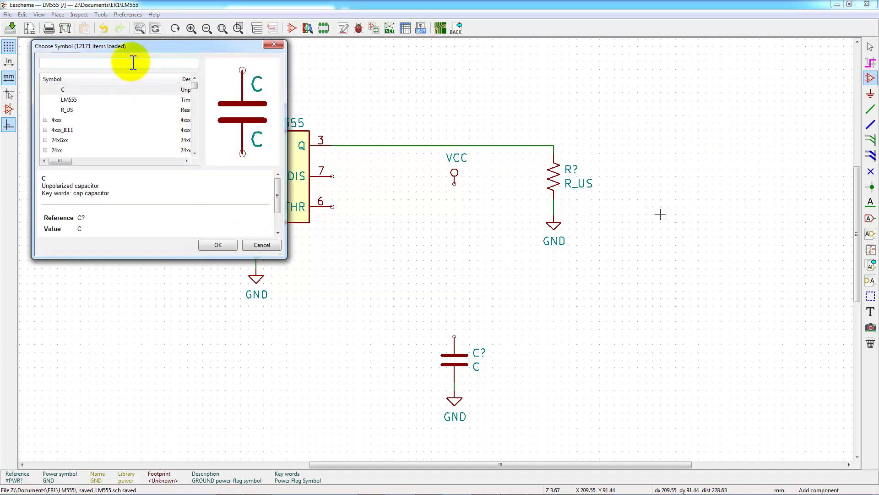
{"action": "type", "text": "r_us"}
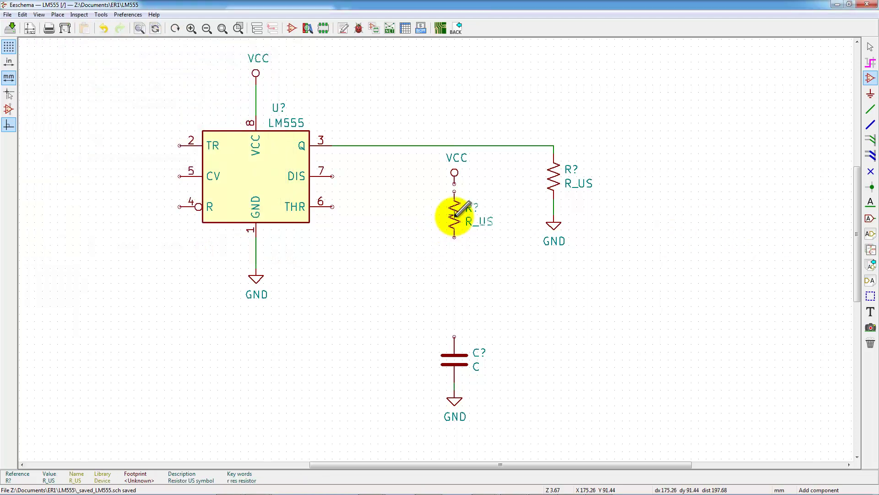
{"action": "left_click", "coordinate": [456, 215]}
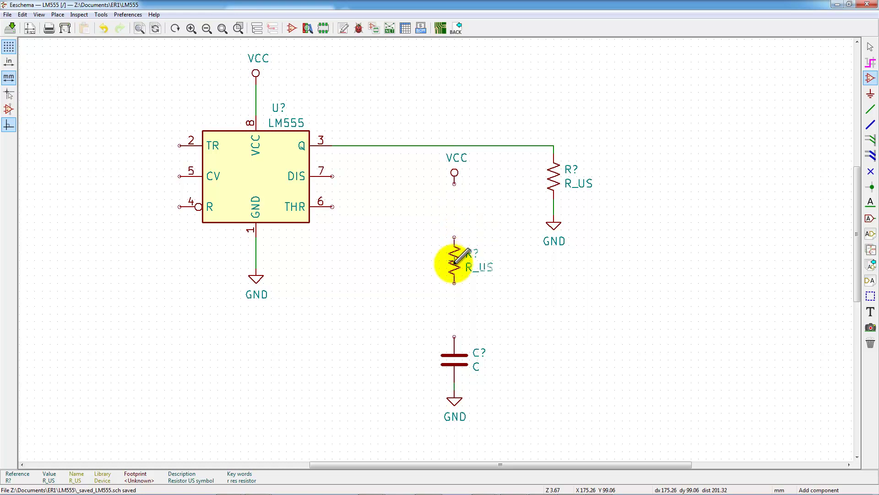
{"action": "left_click", "coordinate": [455, 215]}
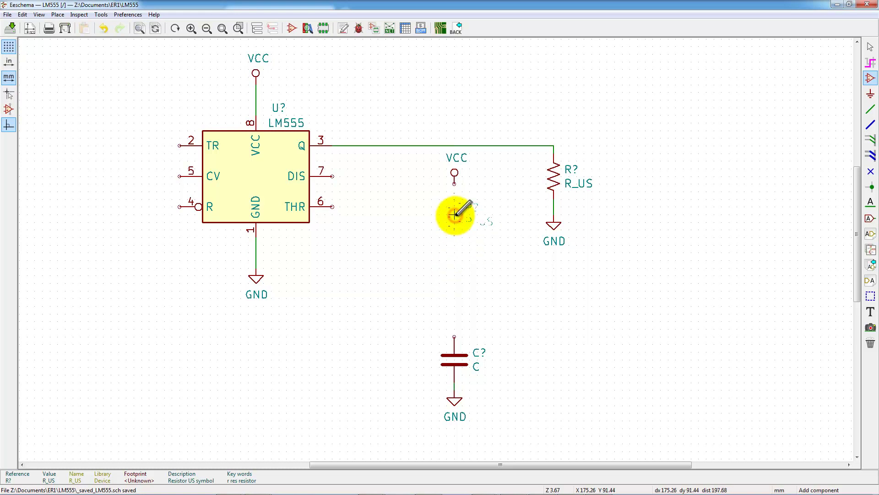
{"action": "key", "text": "c"}
{"action": "left_click", "coordinate": [455, 273]}
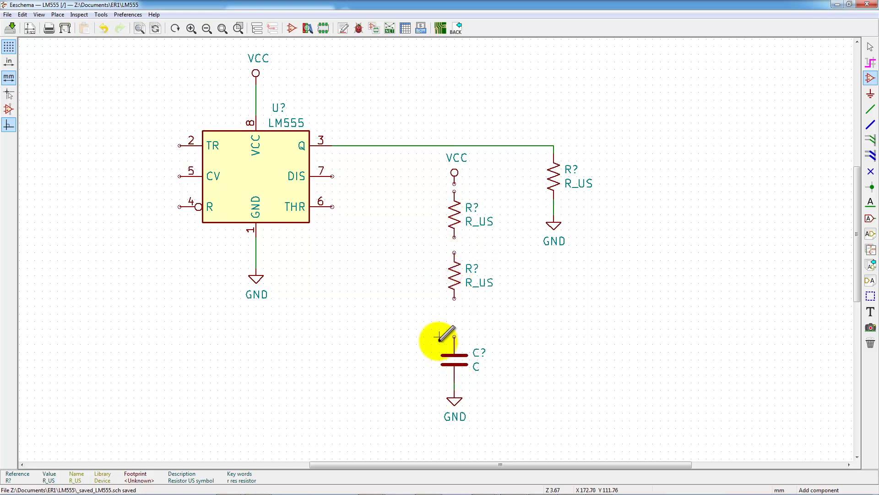
{"action": "left_click_drag", "start_coordinate": [431, 321], "coordinate": [479, 430]}
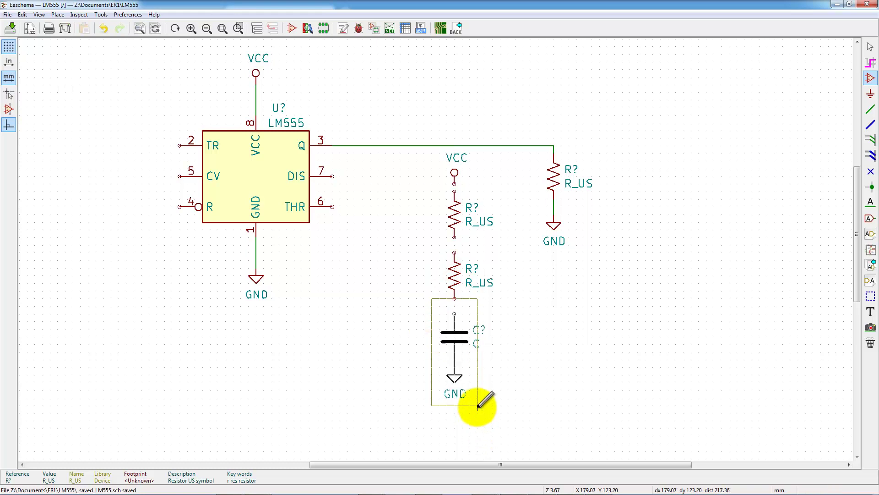
{"action": "left_click", "coordinate": [477, 406]}
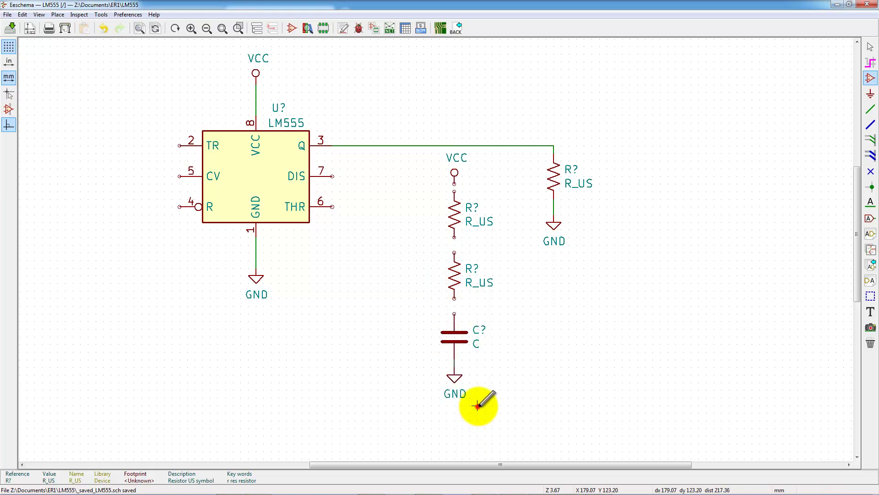
Wire the two resistors in series down to the capacitor's top pin
{"action": "key", "text": "w"}
{"action": "left_click", "coordinate": [454, 237]}
{"action": "left_click", "coordinate": [454, 253]}
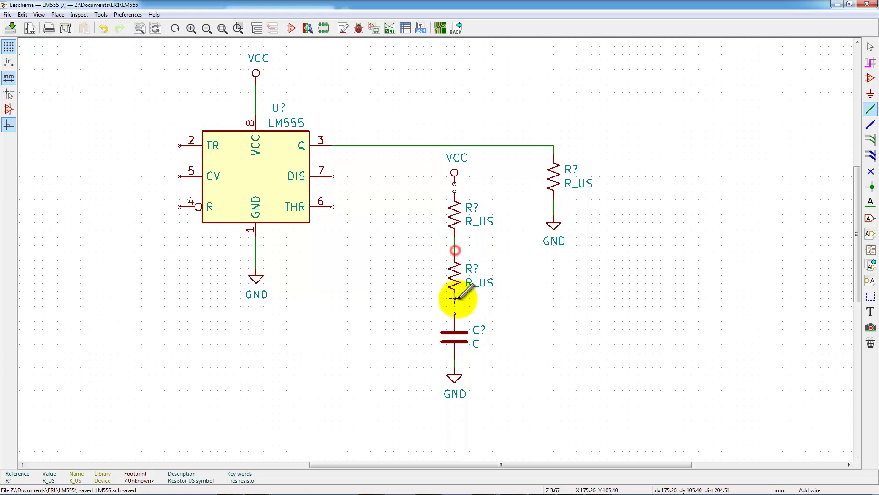
{"action": "left_click", "coordinate": [454, 298]}
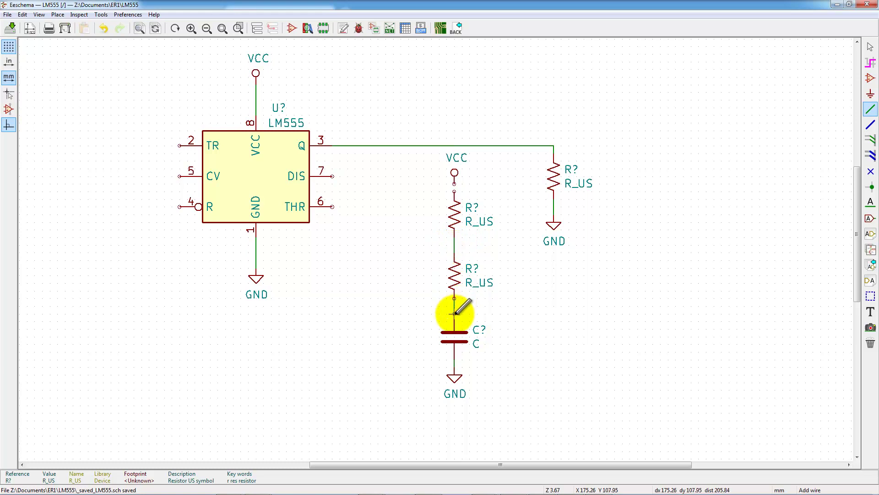
{"action": "left_click", "coordinate": [454, 313]}
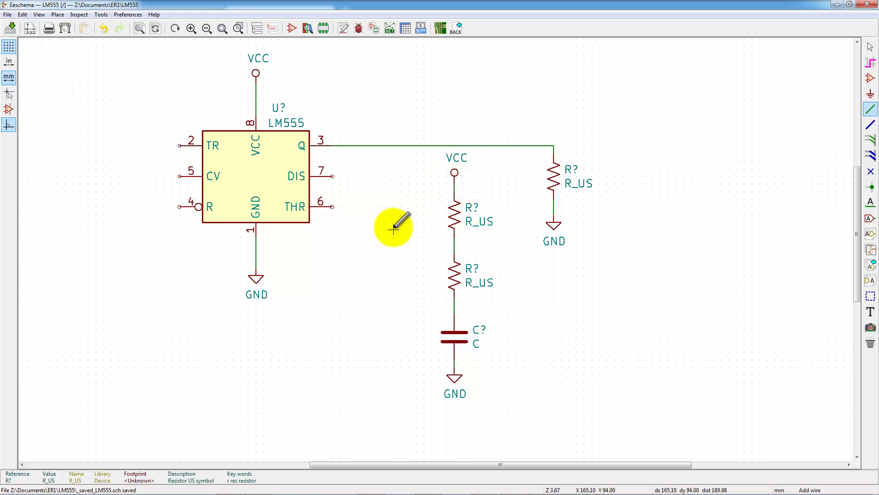
{"action": "key", "text": "Escape"}
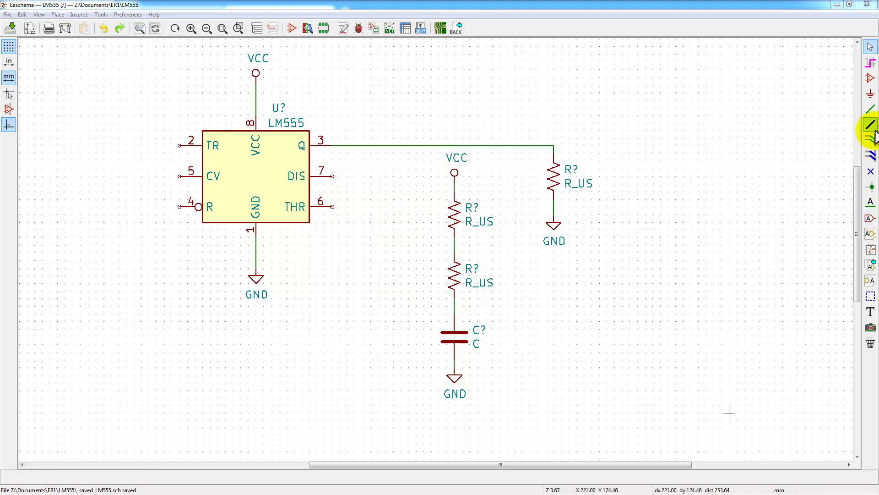
Wire pin 2 TR and pin 6 THR to the capacitor node
{"action": "left_click", "coordinate": [871, 109]}
{"action": "left_click", "coordinate": [455, 305]}
{"action": "left_click", "coordinate": [119, 300]}
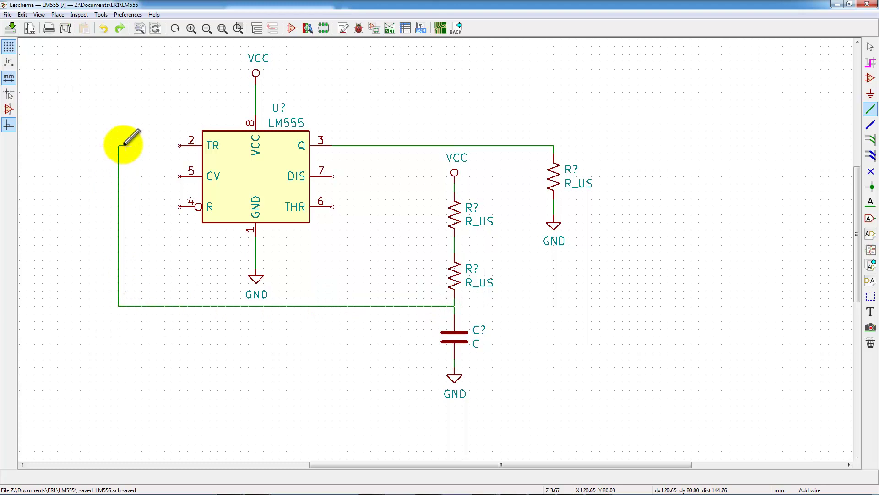
{"action": "left_click", "coordinate": [179, 146]}
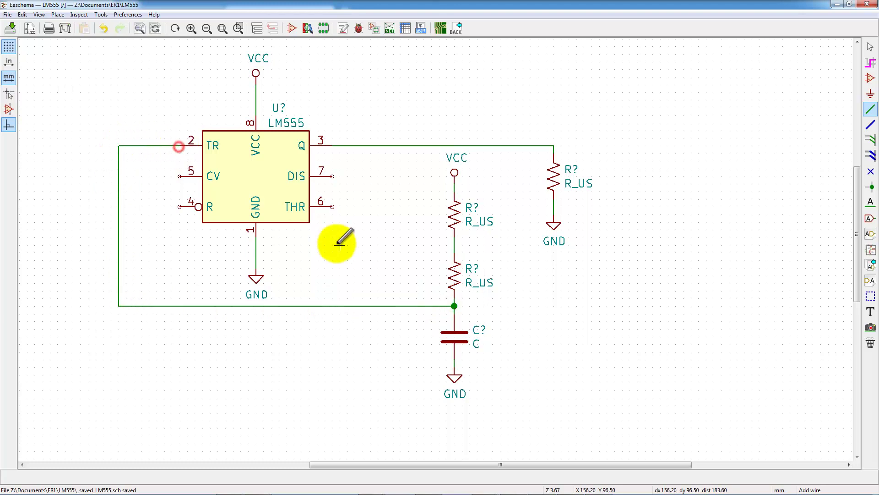
{"action": "left_click", "coordinate": [332, 206]}
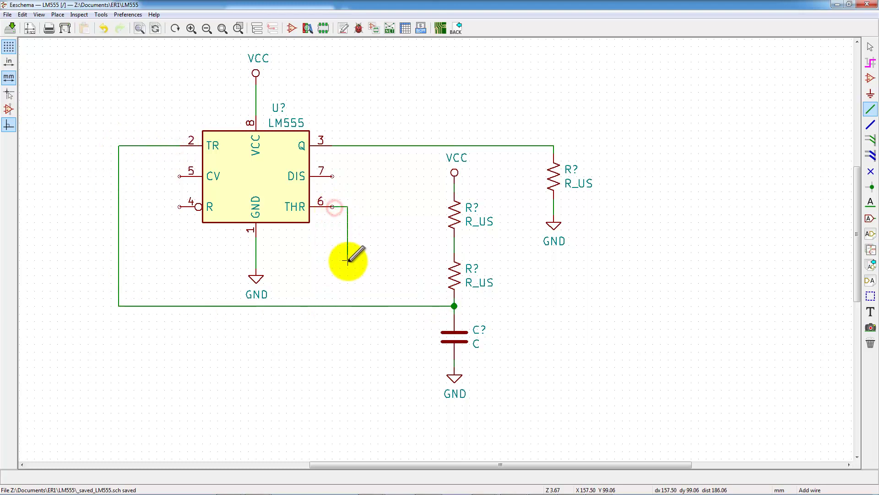
{"action": "left_click", "coordinate": [347, 306]}
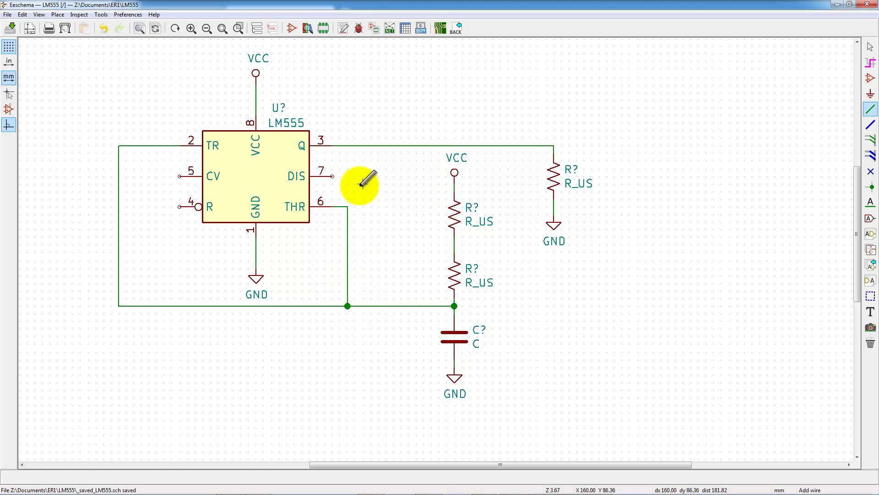
Wire pin 7 DIS to the junction between the two resistors
{"action": "left_click", "coordinate": [333, 176]}
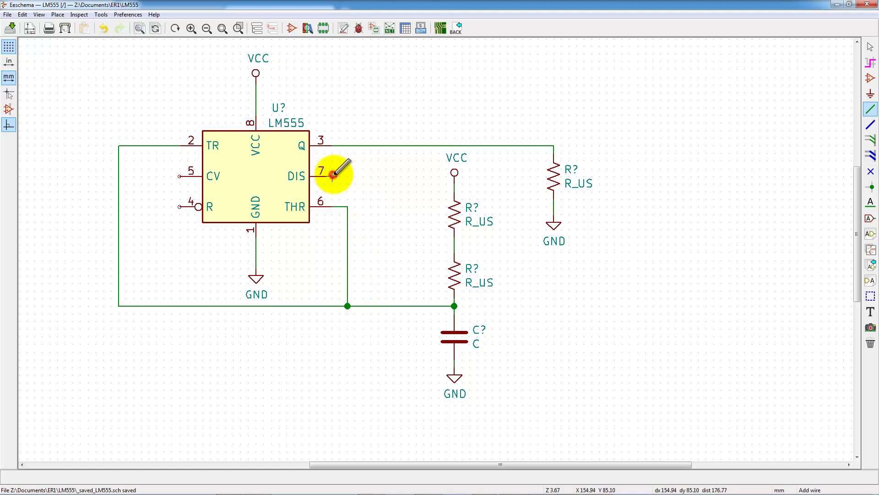
{"action": "left_click", "coordinate": [378, 176]}
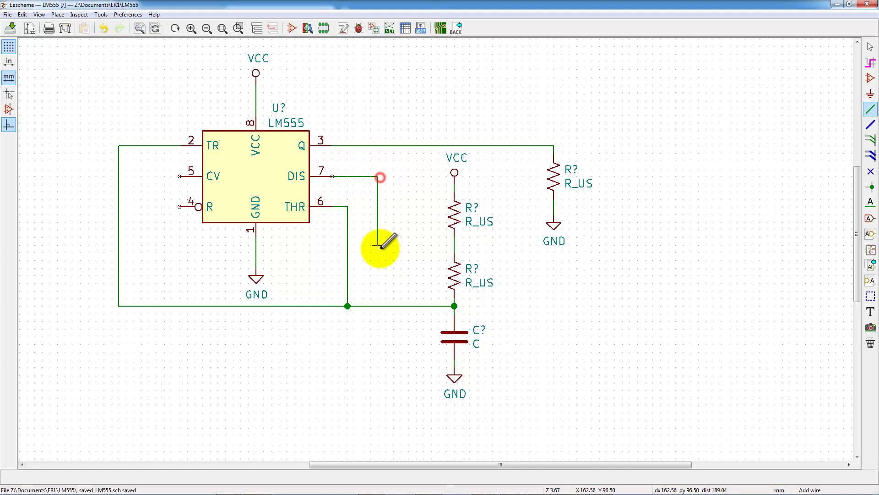
{"action": "left_click", "coordinate": [455, 245]}
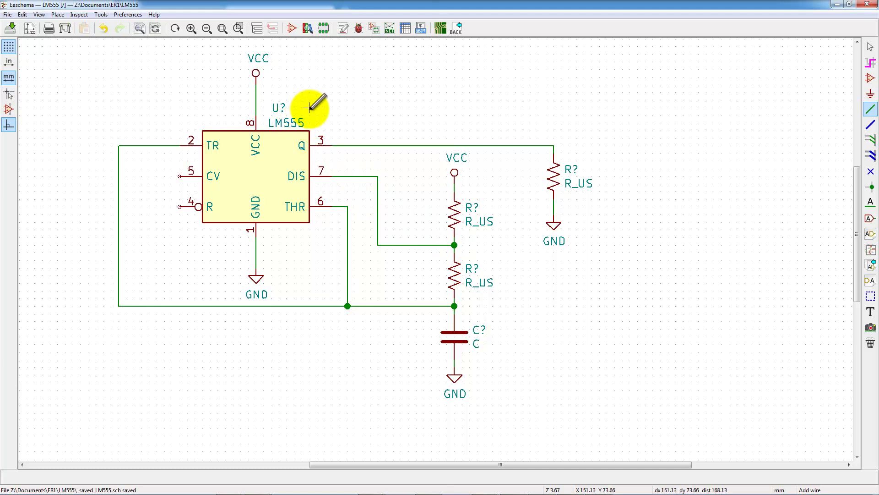
Tie reset pin 4 to a copied VCC symbol
{"action": "left_click", "coordinate": [164, 215]}
{"action": "left_click", "coordinate": [179, 206]}
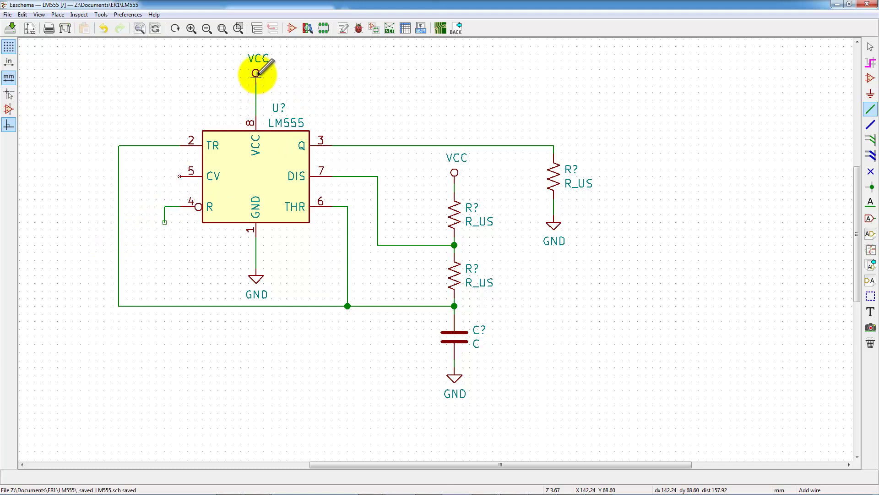
{"action": "key", "text": "c"}
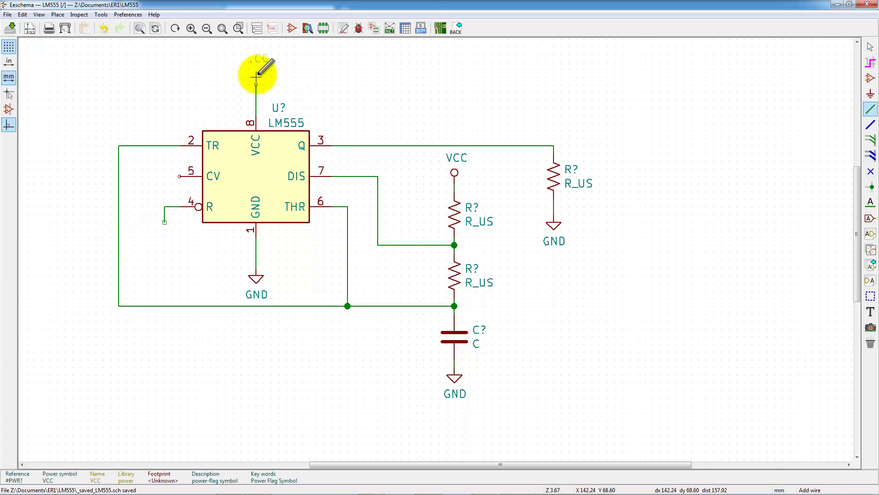
{"action": "left_click", "coordinate": [165, 215]}
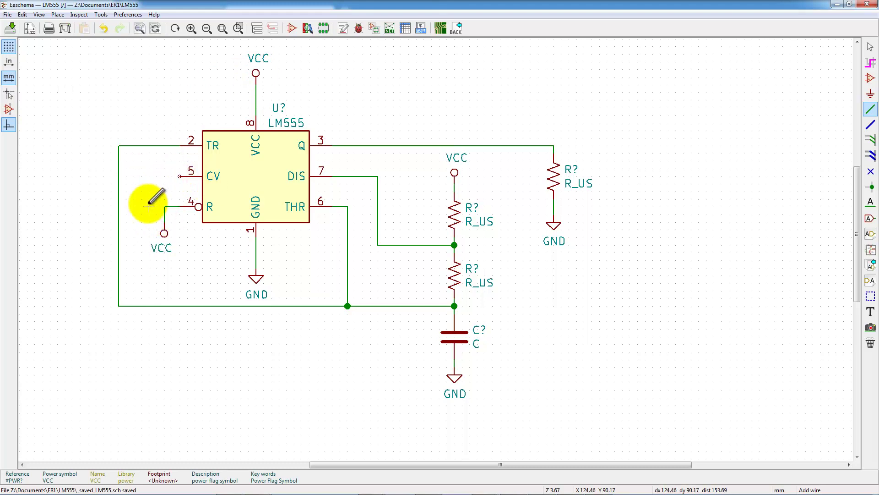
Wire pin 5 CV left to a copied capacitor with a GND symbol below it
{"action": "left_click", "coordinate": [179, 176]}
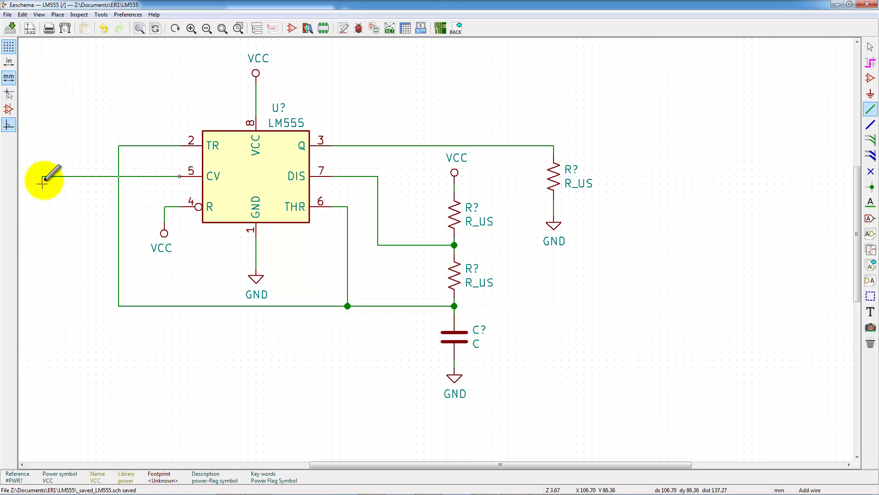
{"action": "double_click", "coordinate": [56, 206]}
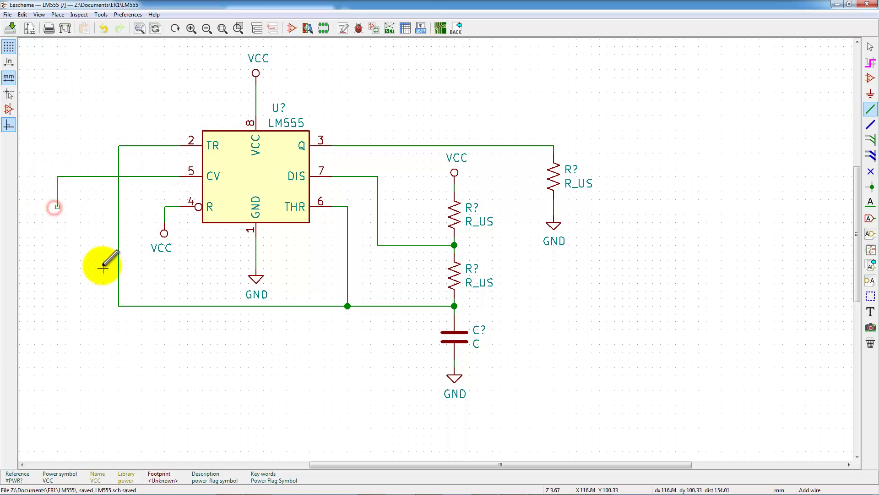
{"action": "key", "text": "c"}
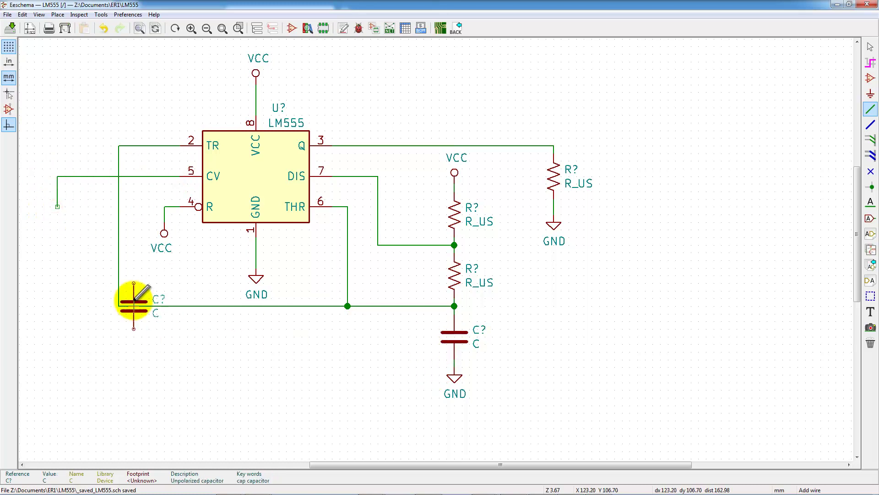
{"action": "left_click", "coordinate": [61, 228]}
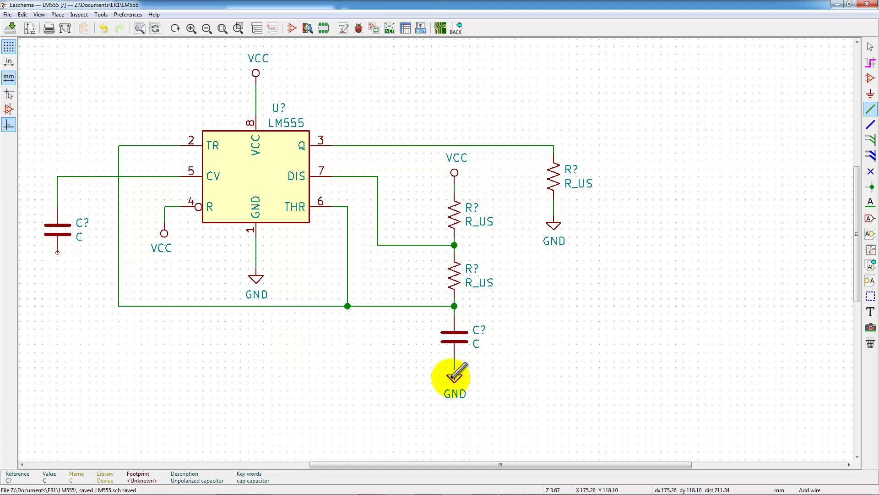
{"action": "key", "text": "c"}
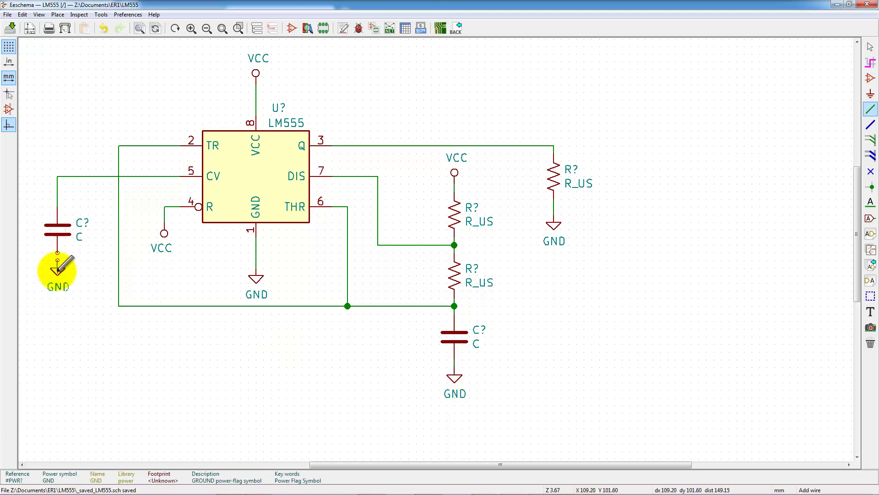
{"action": "left_click", "coordinate": [56, 272]}
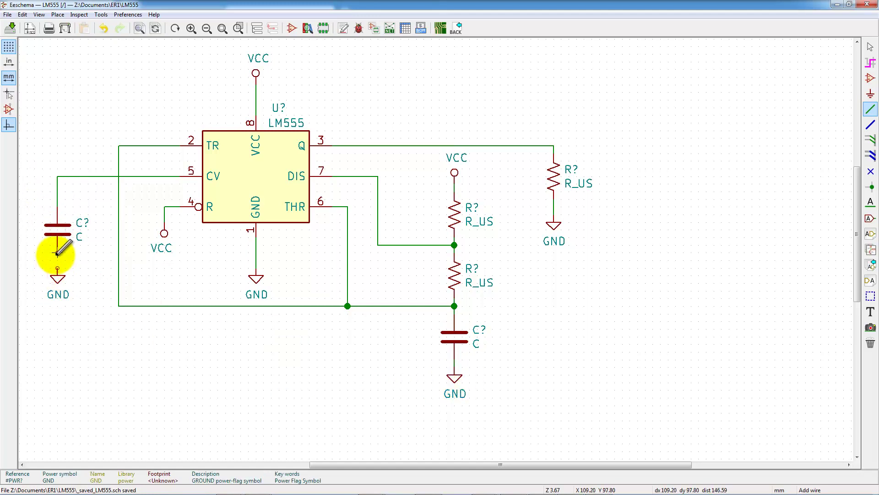
Wire the new capacitor to its GND and annotate parts as U1, R1–R3, C1–C2
{"action": "left_click", "coordinate": [57, 253]}
{"action": "double_click", "coordinate": [57, 267]}
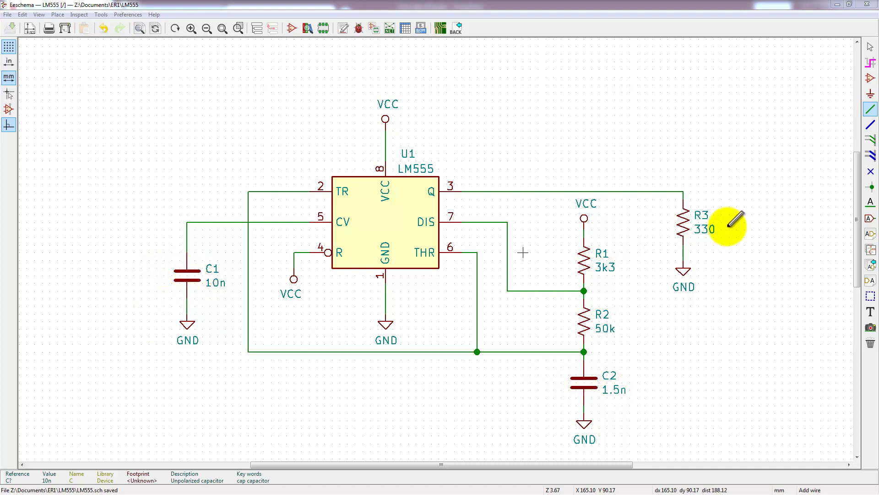
{"action": "left_click", "coordinate": [345, 29]}
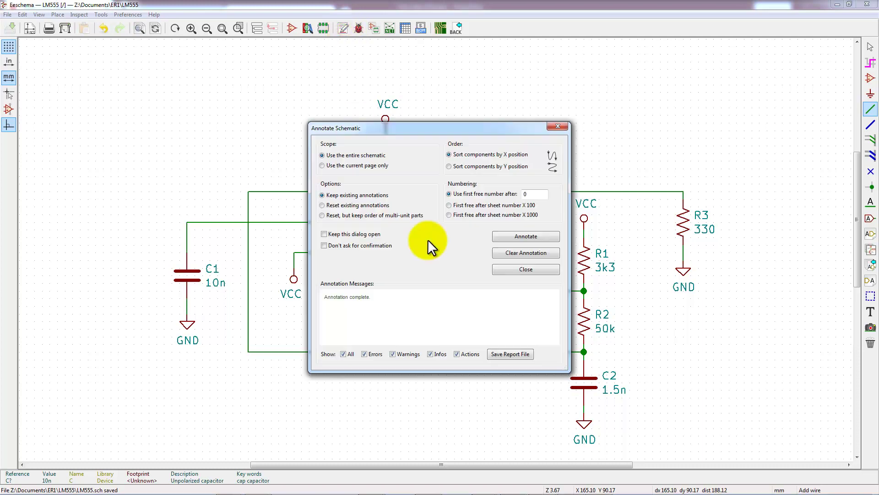
{"action": "left_click", "coordinate": [541, 236]}
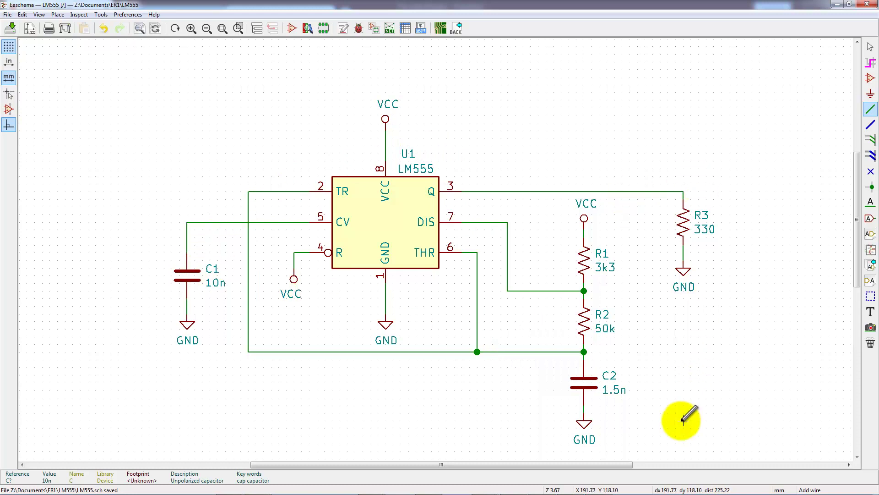
Save the schematic and place a Battery_Cell symbol at the upper left
{"action": "left_click", "coordinate": [10, 29]}
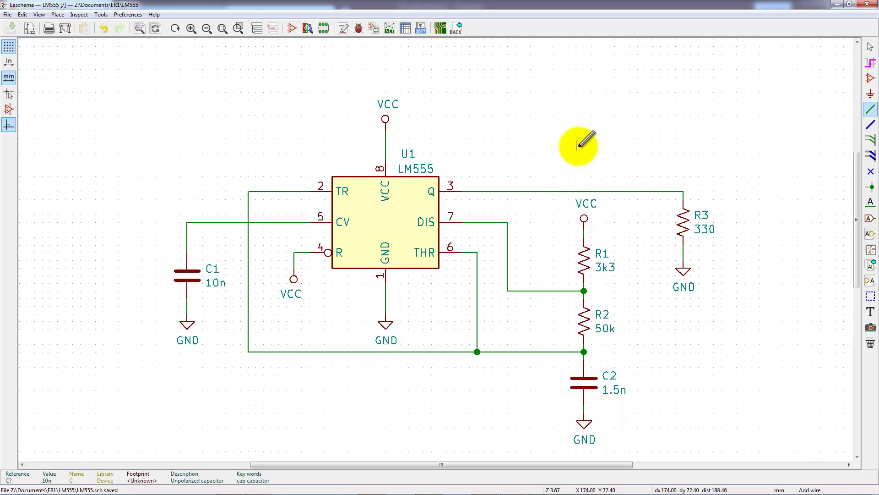
{"action": "key", "text": "Escape"}
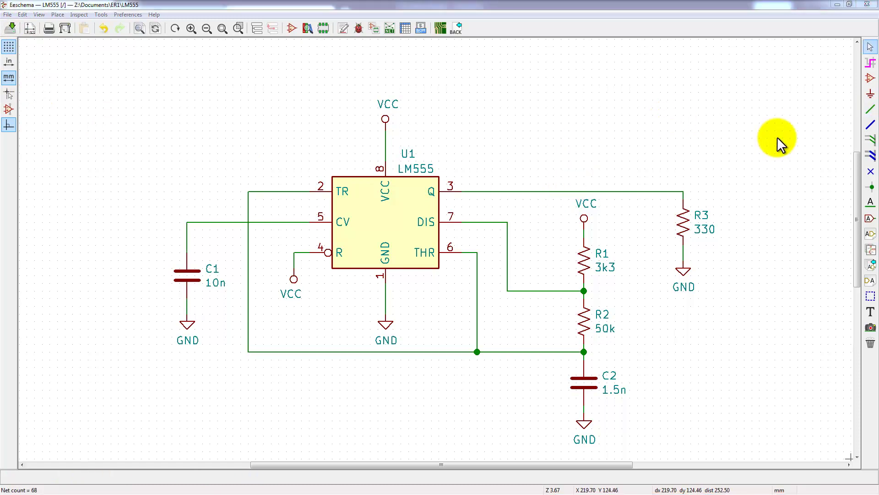
{"action": "left_click", "coordinate": [870, 78]}
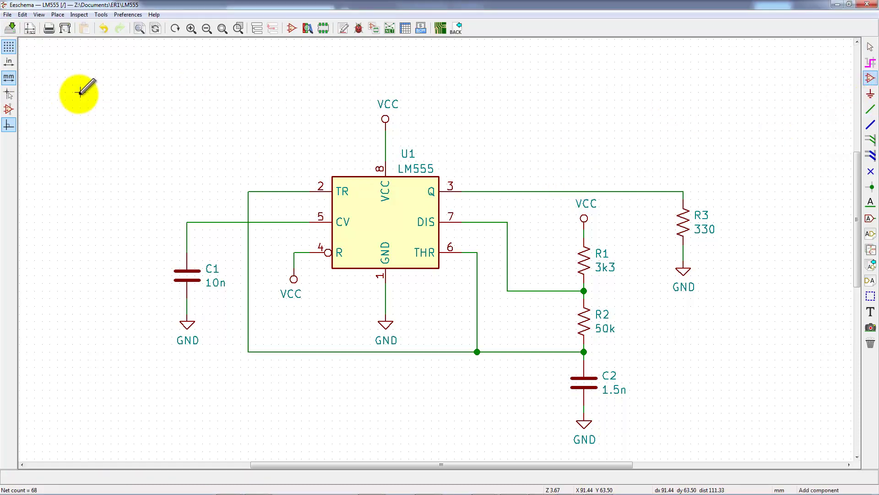
{"action": "left_click", "coordinate": [95, 160]}
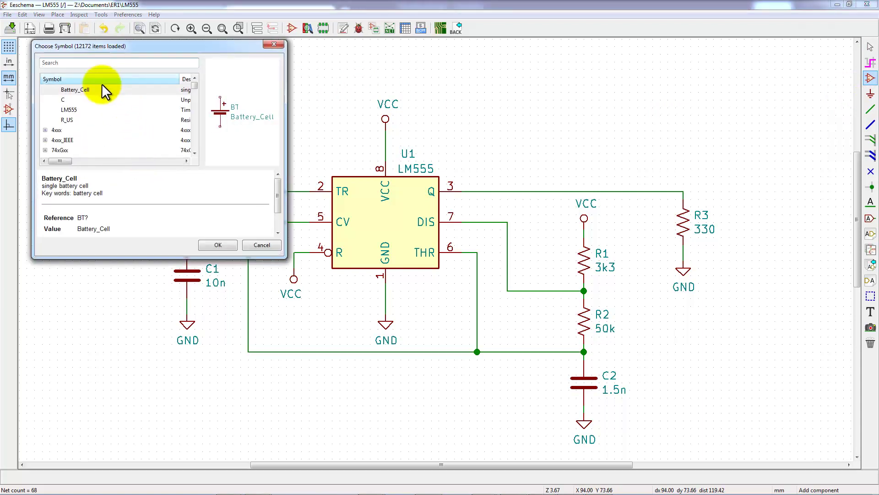
{"action": "left_click", "coordinate": [87, 90]}
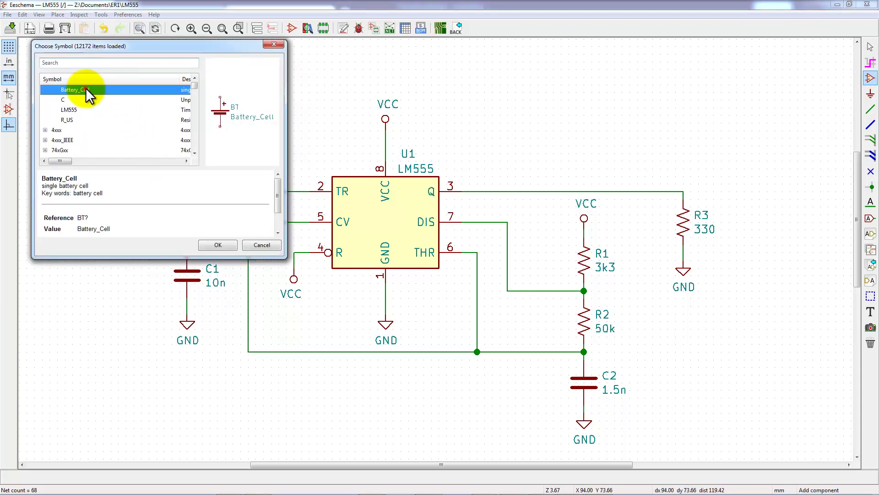
{"action": "left_click", "coordinate": [209, 243]}
{"action": "left_click", "coordinate": [126, 150]}
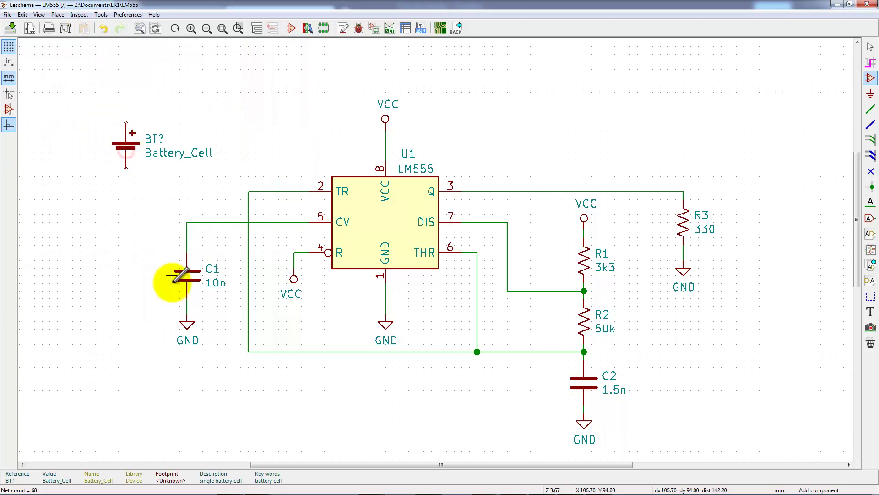
Copy a GND symbol below and a VCC symbol above the battery, then wire the battery's lower pin to GND
{"action": "key", "text": "c"}
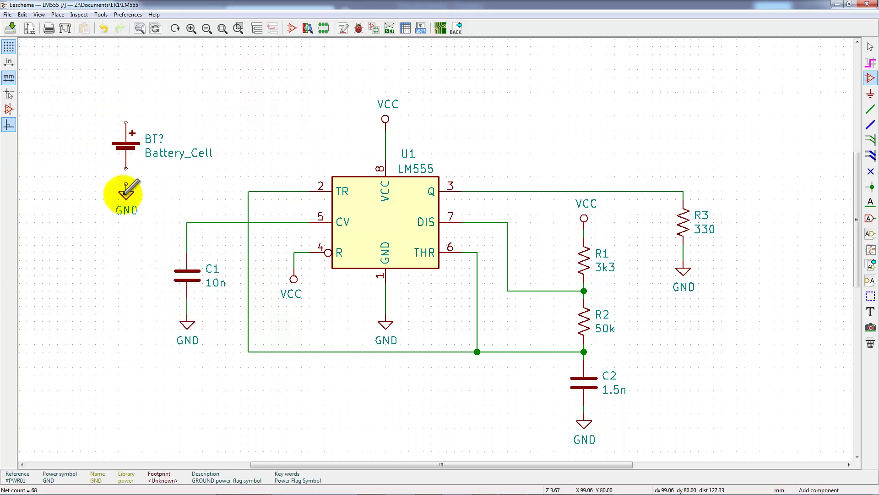
{"action": "left_click", "coordinate": [126, 185]}
{"action": "key", "text": "c"}
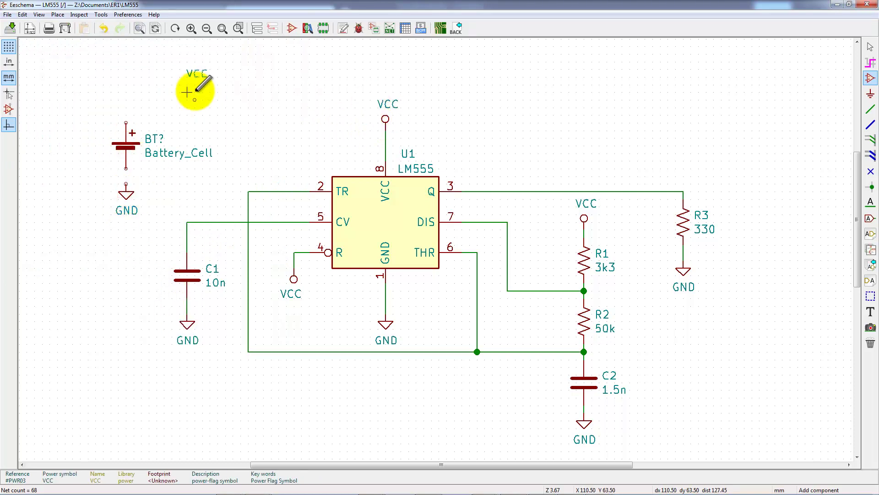
{"action": "left_click", "coordinate": [126, 97]}
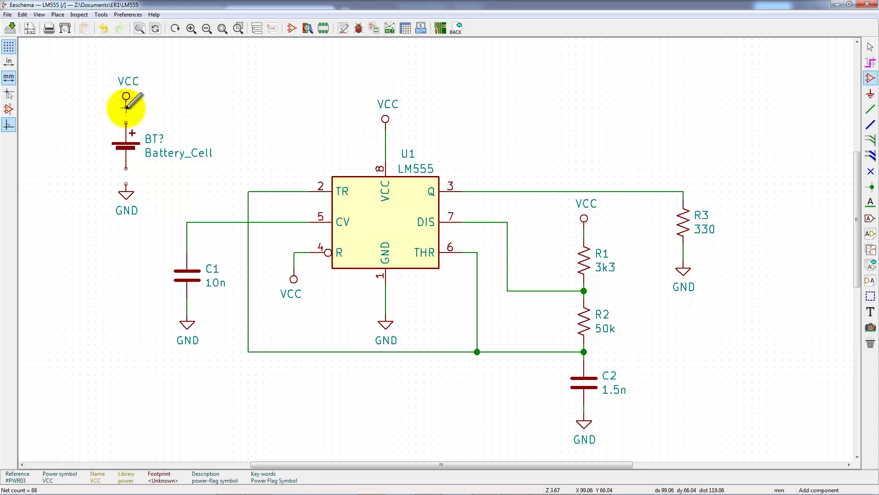
{"action": "key", "text": "w"}
{"action": "left_click", "coordinate": [126, 168]}
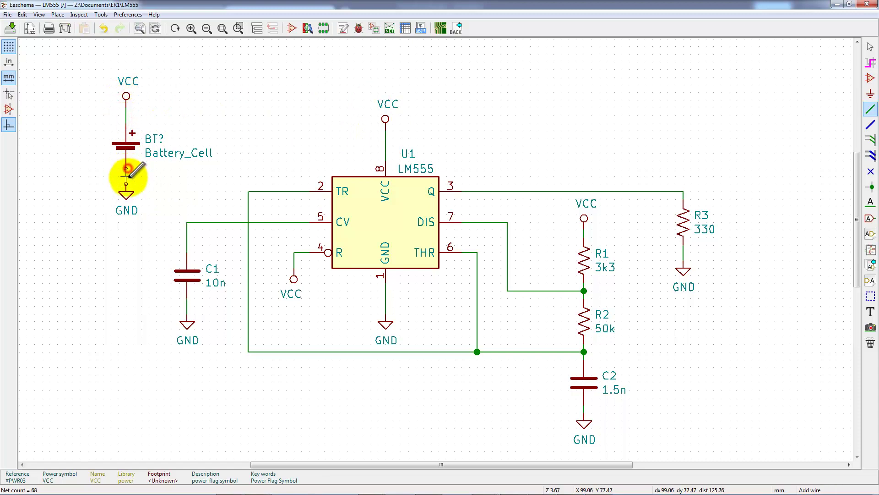
{"action": "left_click", "coordinate": [128, 183]}
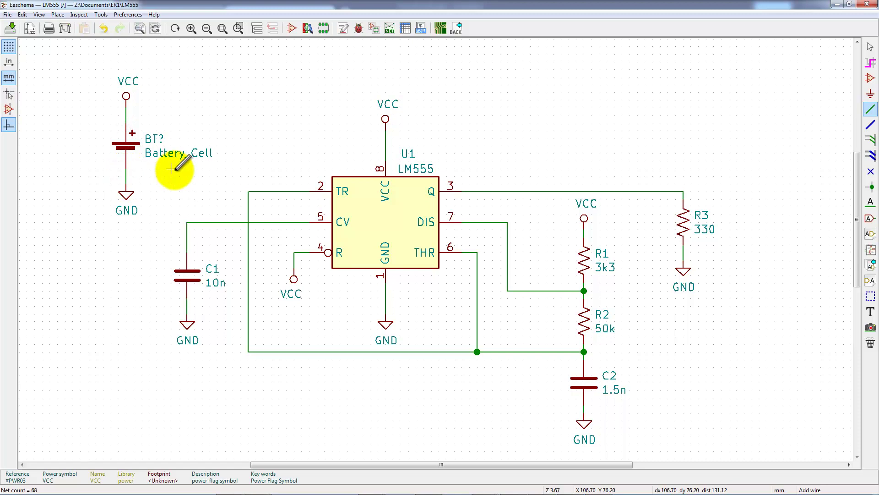
Change the battery's reference from BT? to V1 and its value to DC 15
{"action": "double_click", "coordinate": [155, 137]}
{"action": "left_click_drag", "start_coordinate": [373, 220], "coordinate": [332, 220]}
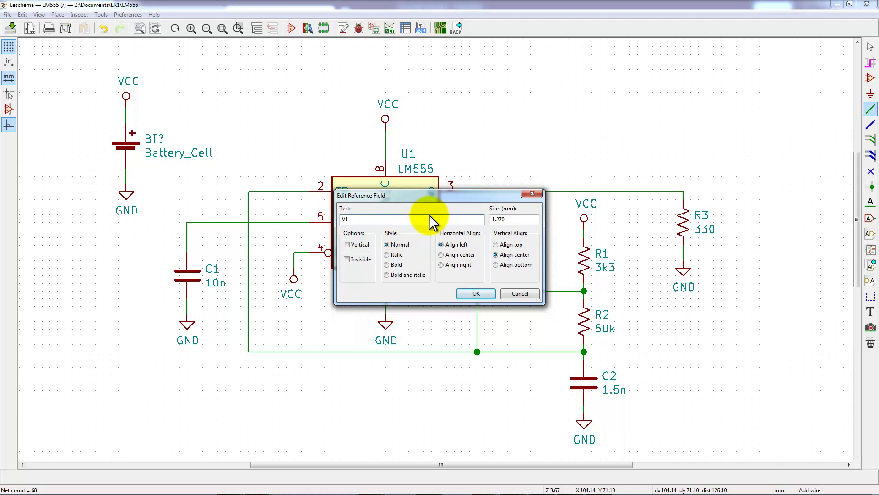
{"action": "left_click", "coordinate": [477, 294]}
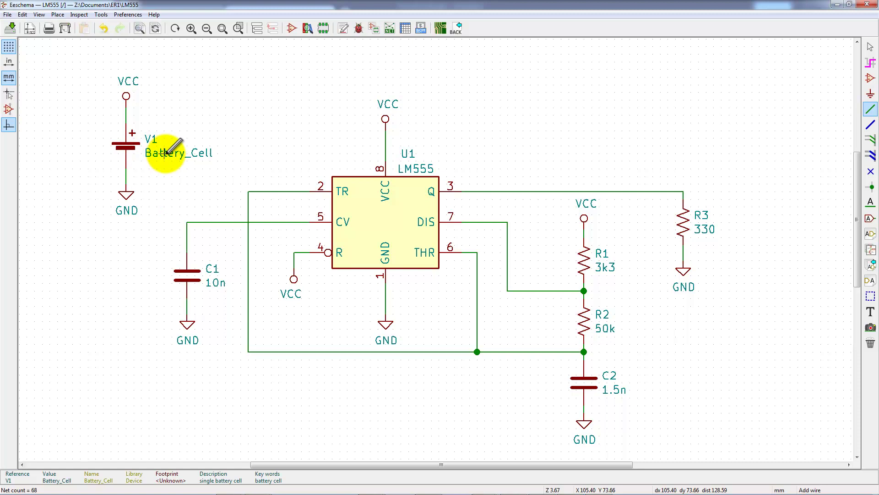
{"action": "type", "text": "v"}
{"action": "type", "text": "DC 15"}
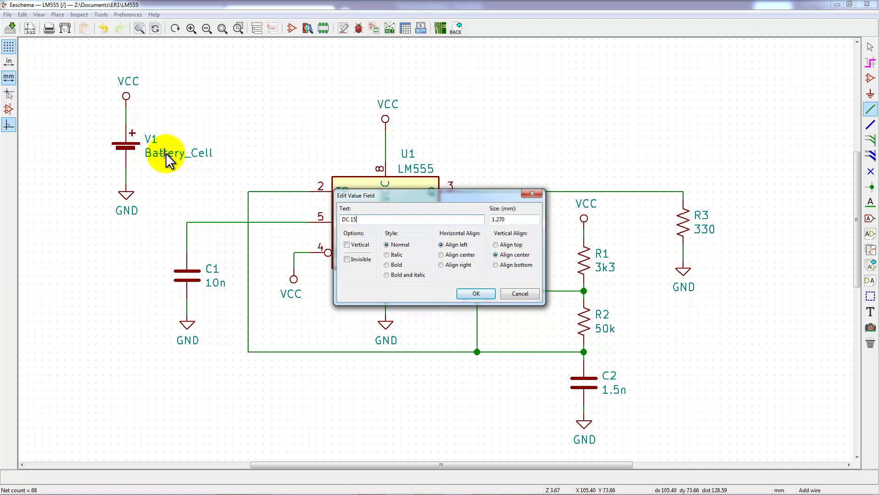
{"action": "left_click", "coordinate": [473, 293]}
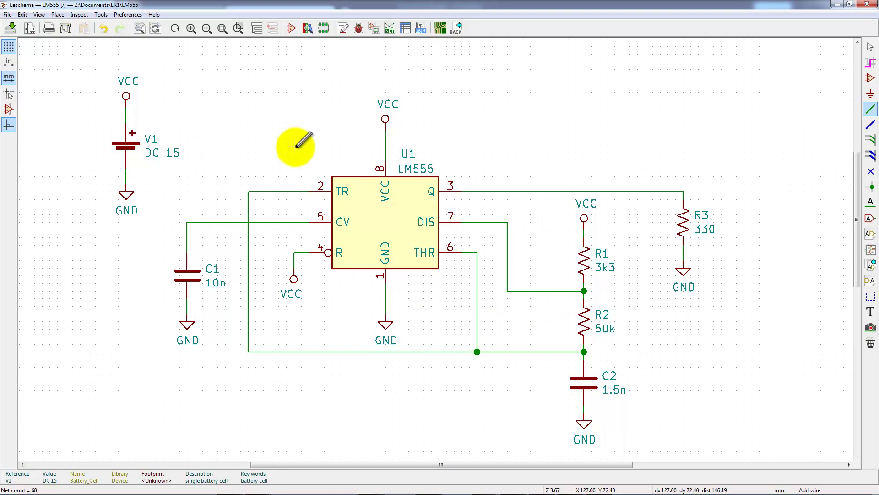
{"action": "key", "text": "t"}
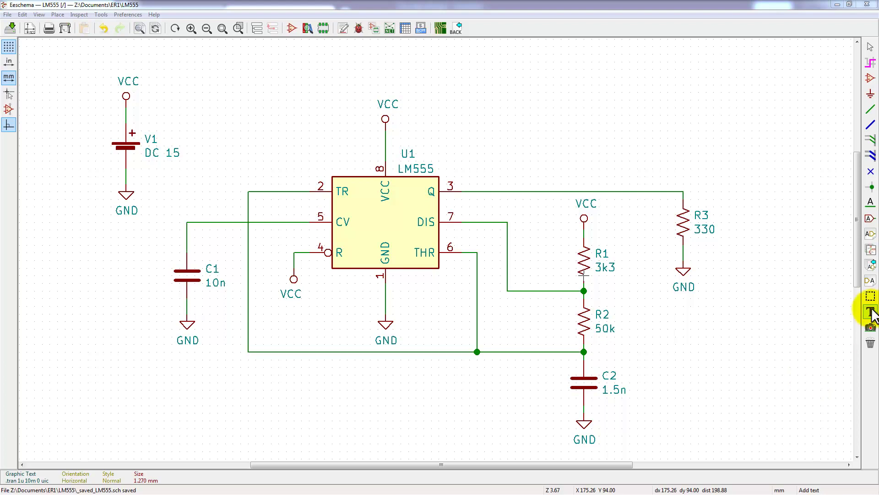
Place the text note '.tran 1u 10m 0 uic' at the top of the schematic
{"action": "left_click", "coordinate": [248, 54]}
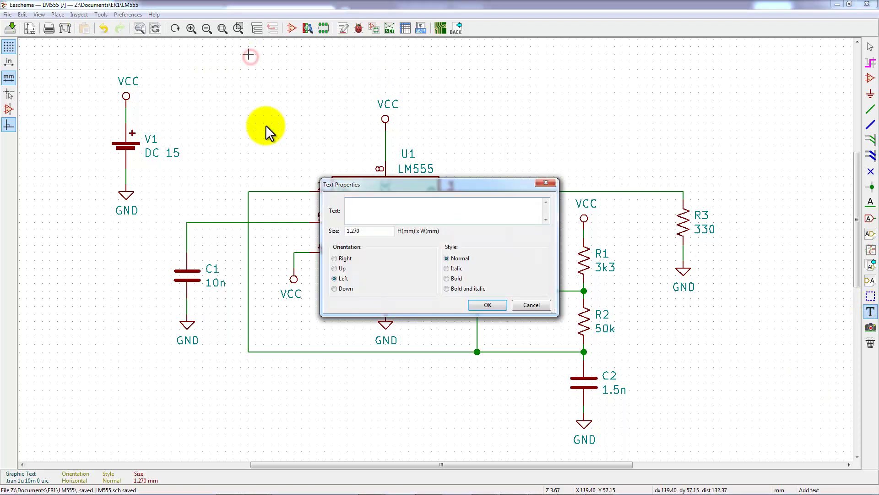
{"action": "type", "text": ".tran"}
{"action": "type", "text": "1u 10m 0"}
{"action": "type", "text": "uic"}
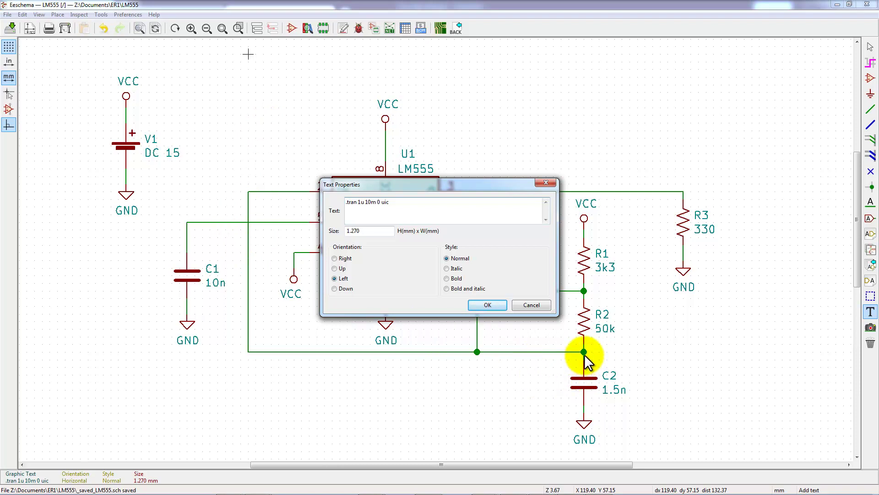
{"action": "left_click", "coordinate": [485, 304]}
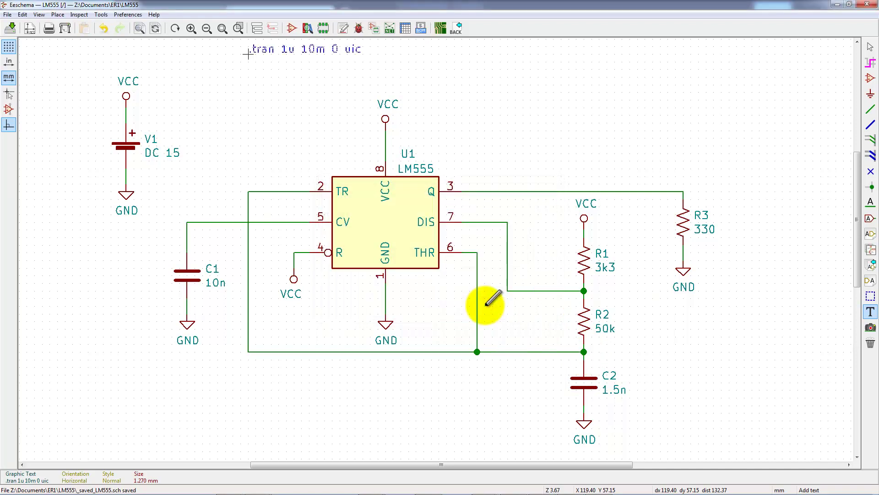
{"action": "left_click", "coordinate": [333, 73]}
{"action": "key", "text": "Escape"}
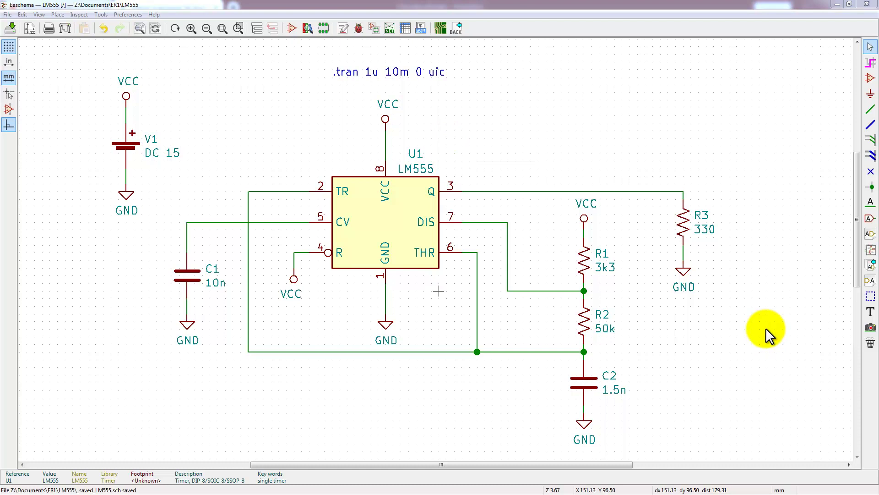
Switch from Eeschema to Chrome's 'cadence orcad pspice lite download' search results
{"action": "key", "text": "alt+Tab"}
{"action": "key", "text": "alt+Tab"}
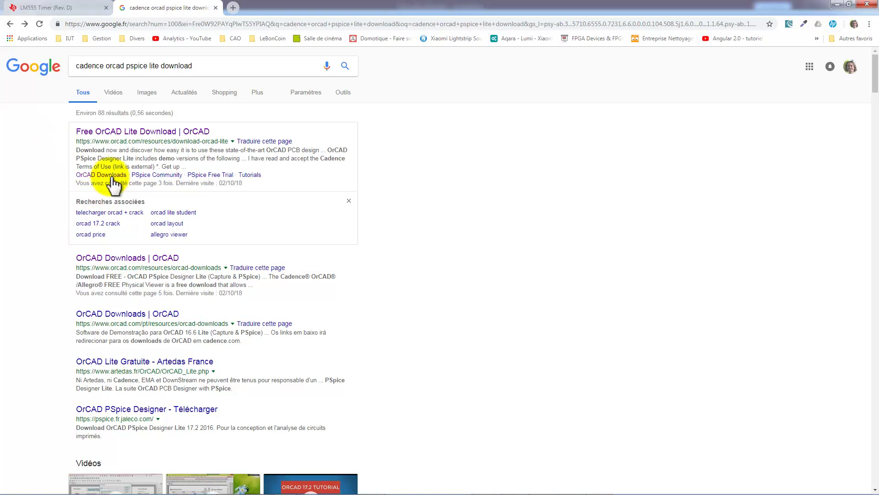
Open the Free OrCAD Lite Download form, dismiss the popup, and request OrCAD 17.2 PSpice Designer Lite
{"action": "left_click", "coordinate": [139, 131]}
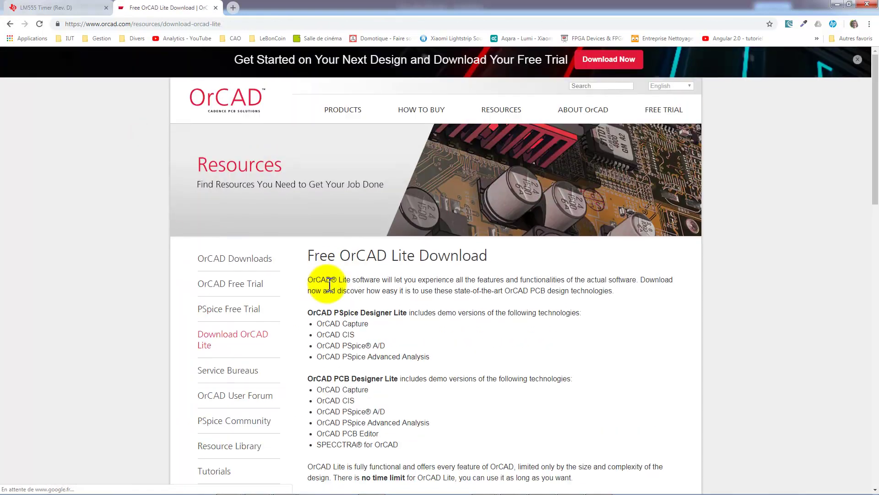
{"action": "scroll", "coordinate": [320, 297], "scroll_direction": "down", "scroll_amount": 9}
{"action": "scroll", "coordinate": [336, 289], "scroll_direction": "down", "scroll_amount": 4}
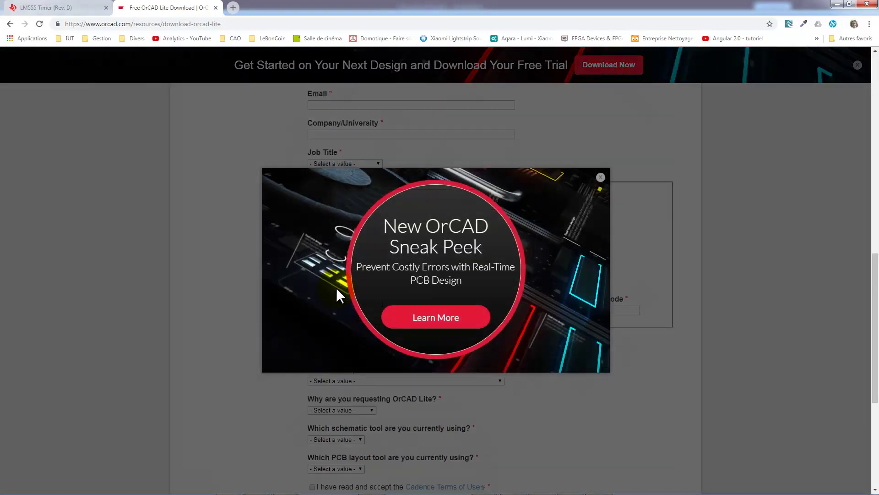
{"action": "left_click", "coordinate": [600, 178]}
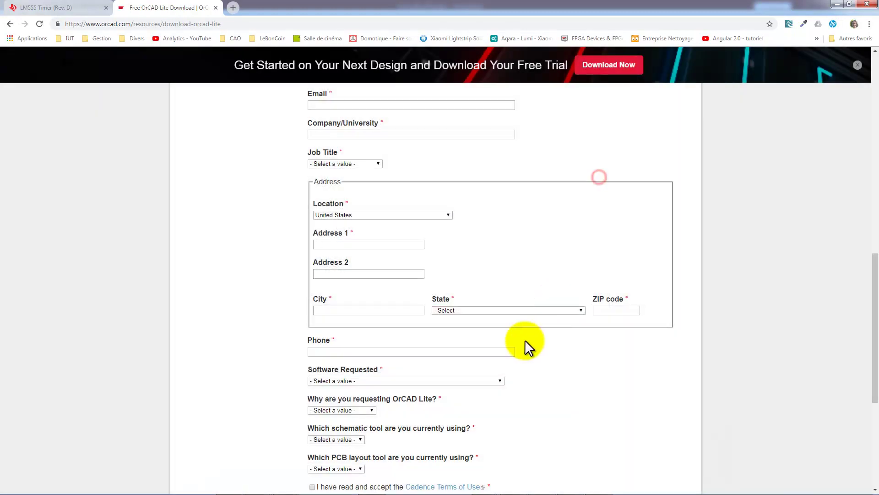
{"action": "left_click", "coordinate": [461, 380]}
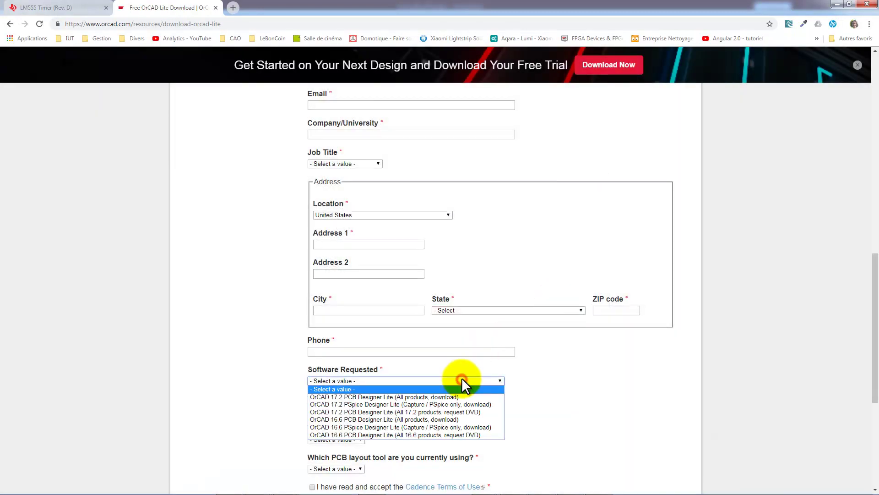
{"action": "left_click", "coordinate": [410, 405]}
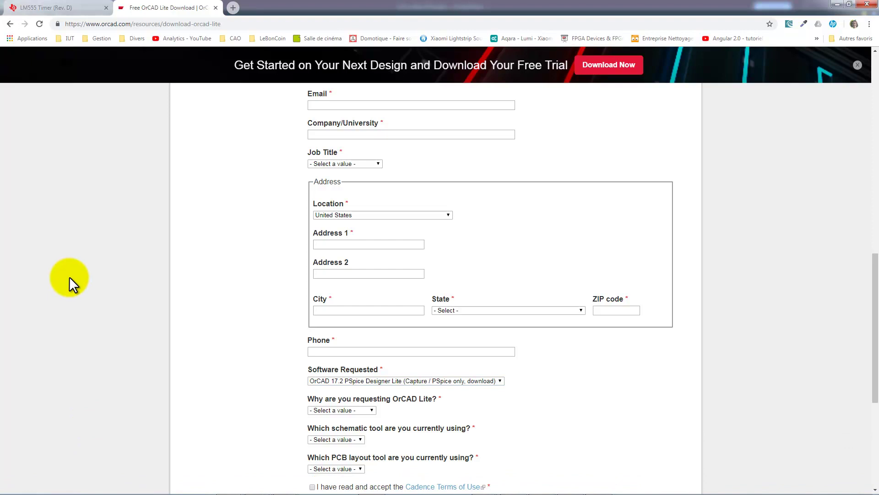
Launch Capture CIS Lite from Start > Cadence Release 17.2-2016 > OrCAD Lite Products
{"action": "left_click", "coordinate": [11, 483]}
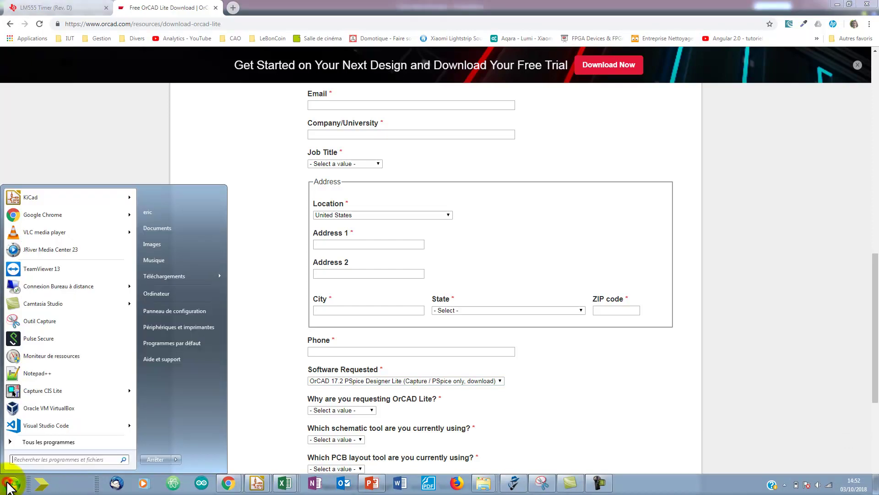
{"action": "left_click", "coordinate": [39, 442]}
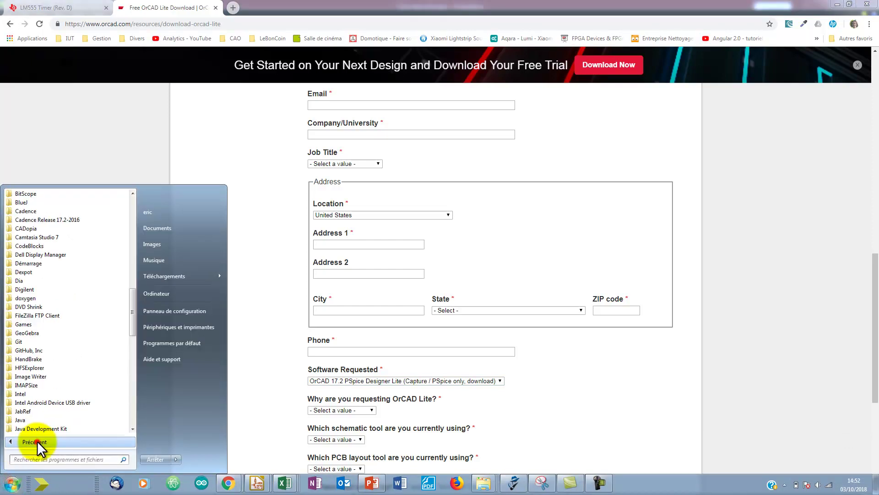
{"action": "left_click", "coordinate": [46, 220]}
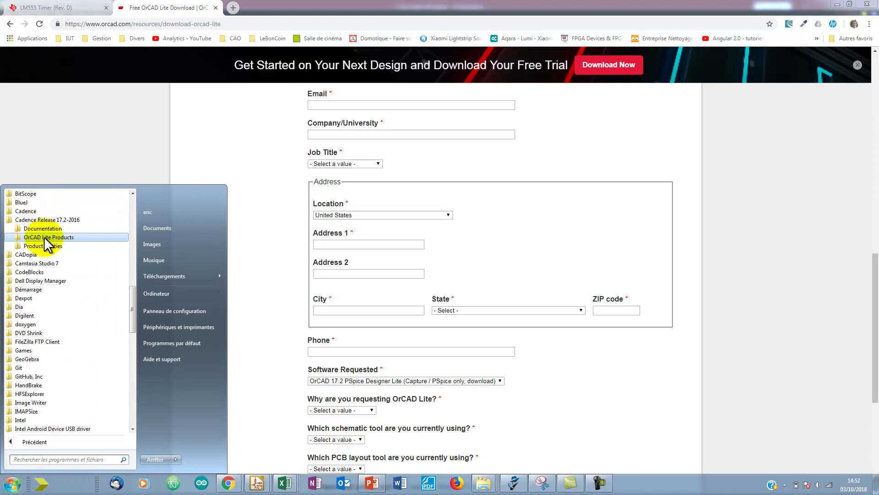
{"action": "left_click", "coordinate": [44, 238]}
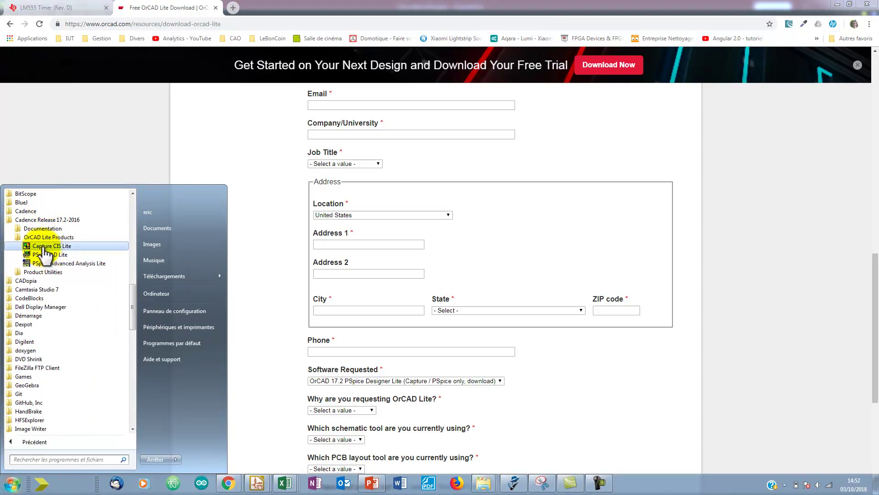
{"action": "left_click", "coordinate": [43, 249]}
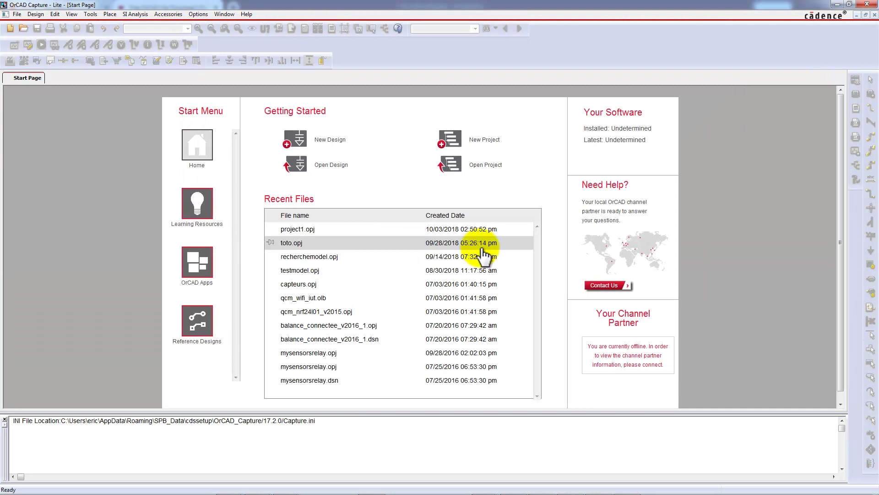
Create a PSpice Analog or Mixed A/D project named Project1, replacing the existing one
{"action": "left_click", "coordinate": [483, 140]}
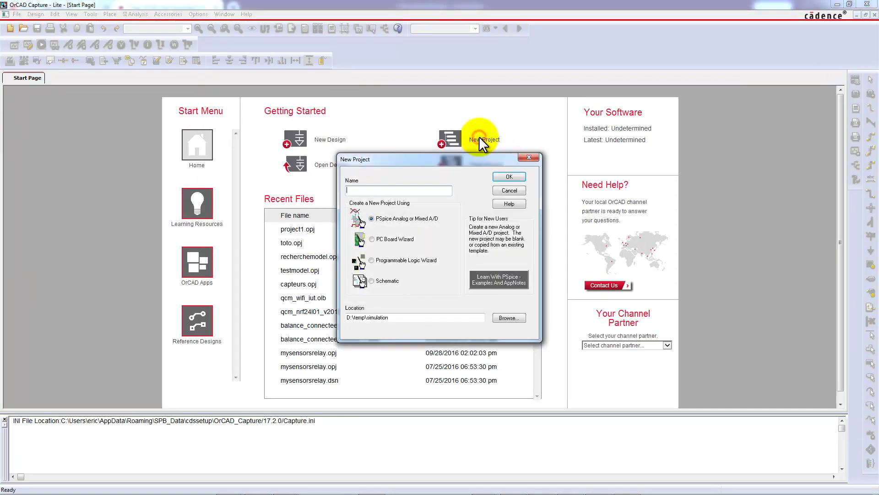
{"action": "type", "text": "Project1"}
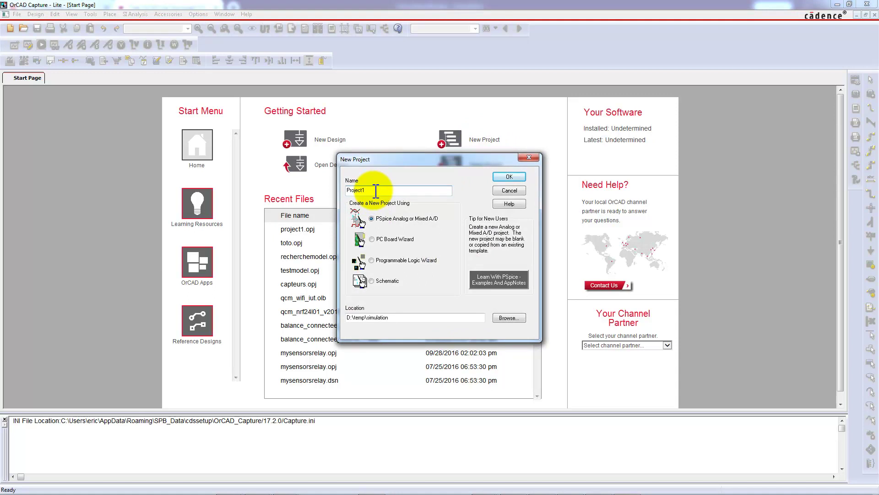
{"action": "left_click", "coordinate": [384, 218]}
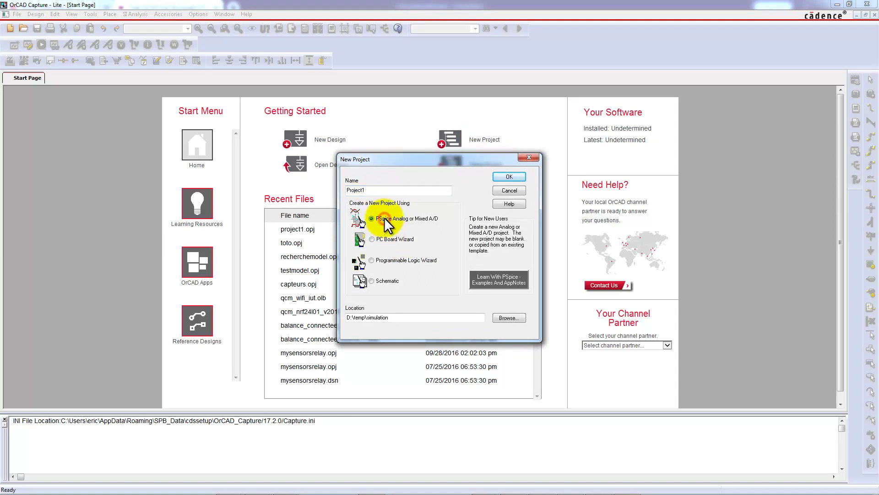
{"action": "left_click", "coordinate": [504, 177]}
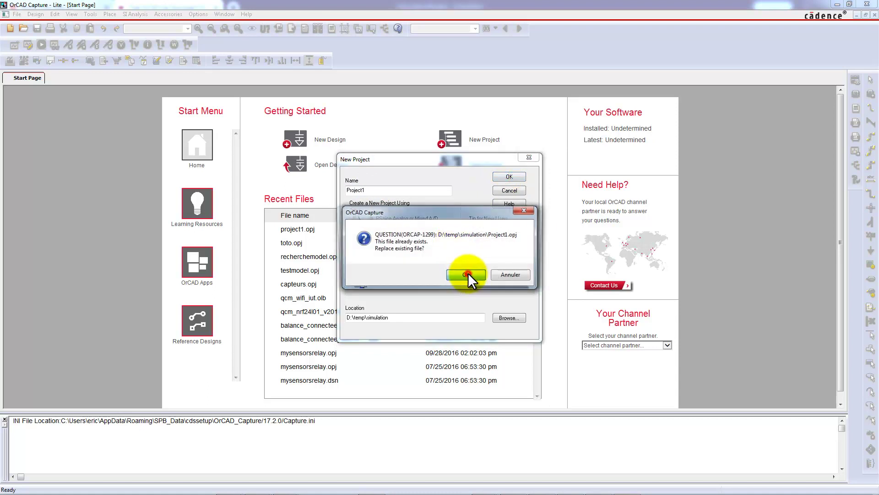
{"action": "left_click", "coordinate": [467, 273]}
{"action": "left_click", "coordinate": [470, 273]}
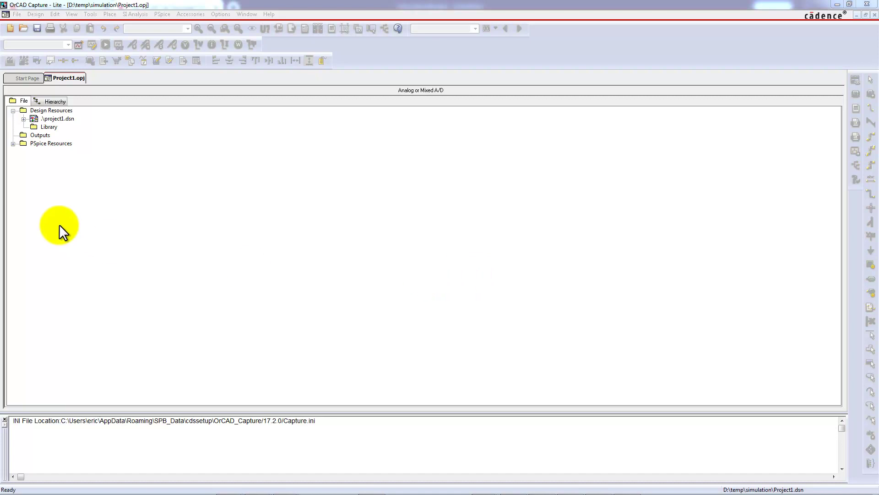
Expand project1.dsn and SCHEMATIC1 in the project tree and open PAGE1
{"action": "left_click", "coordinate": [23, 119]}
{"action": "left_click", "coordinate": [24, 119]}
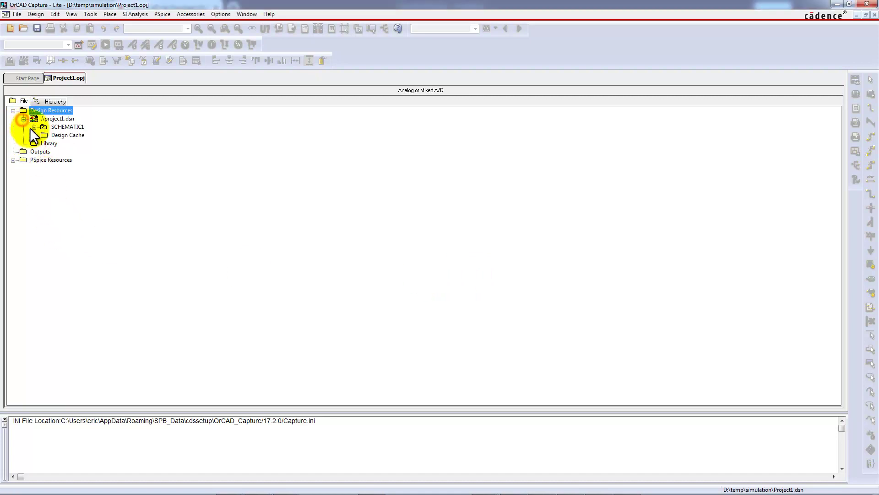
{"action": "left_click", "coordinate": [34, 128]}
{"action": "double_click", "coordinate": [69, 135]}
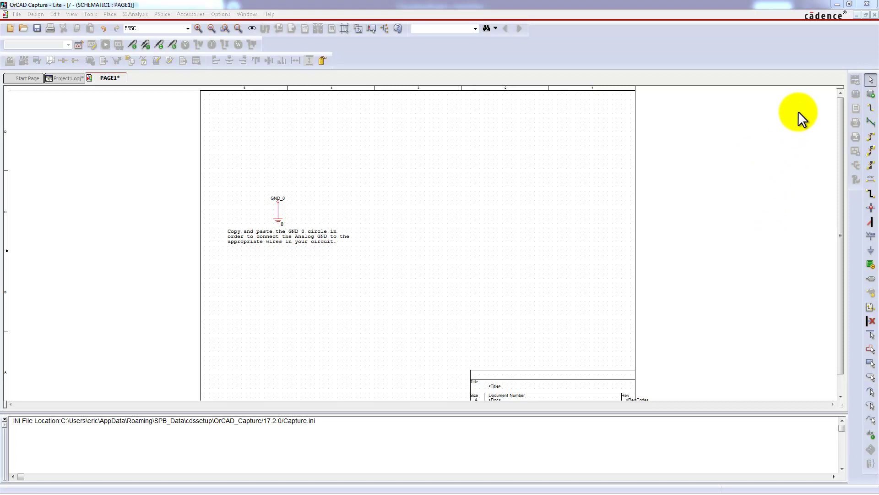
Search the Place Part panel for '555' and scroll to the 555 timer parts
{"action": "left_click", "coordinate": [871, 94]}
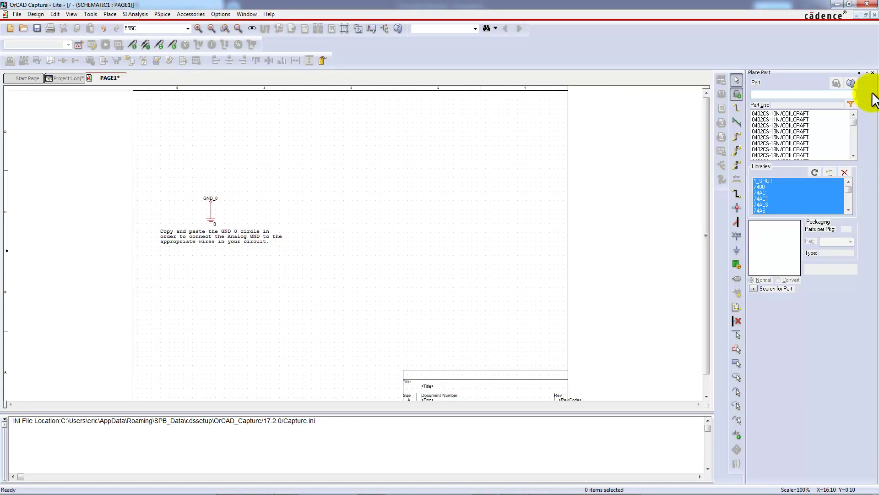
{"action": "left_click", "coordinate": [780, 93]}
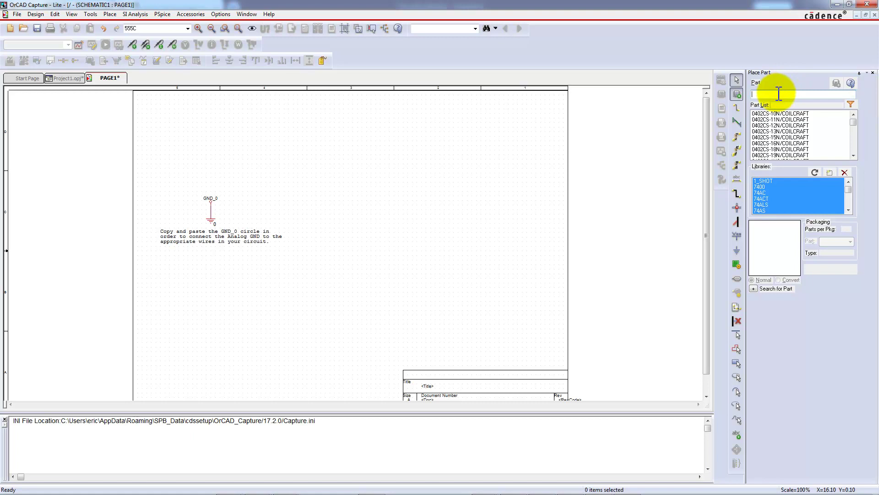
{"action": "type", "text": "555alt"}
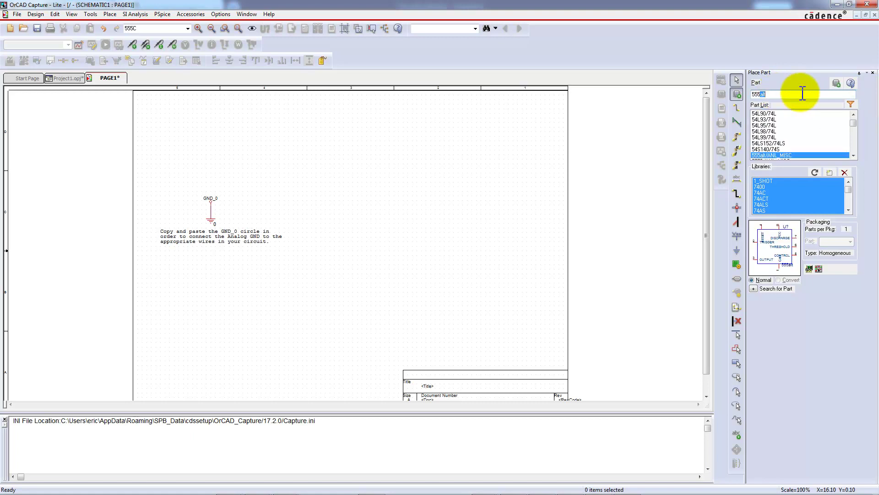
{"action": "left_click", "coordinate": [853, 155]}
{"action": "left_click", "coordinate": [854, 155]}
{"action": "left_click", "coordinate": [853, 156]}
{"action": "left_click", "coordinate": [853, 156]}
{"action": "left_click", "coordinate": [854, 155]}
{"action": "left_click", "coordinate": [854, 156]}
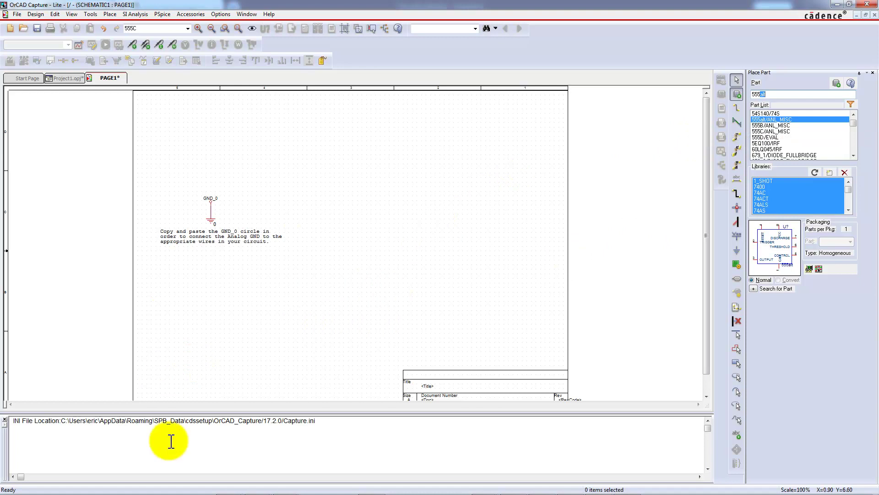
Browse in Explorer to C:\Cadence\SPB_17.2\tools\pspice\library
{"action": "mouse_move", "coordinate": [92, 491]}
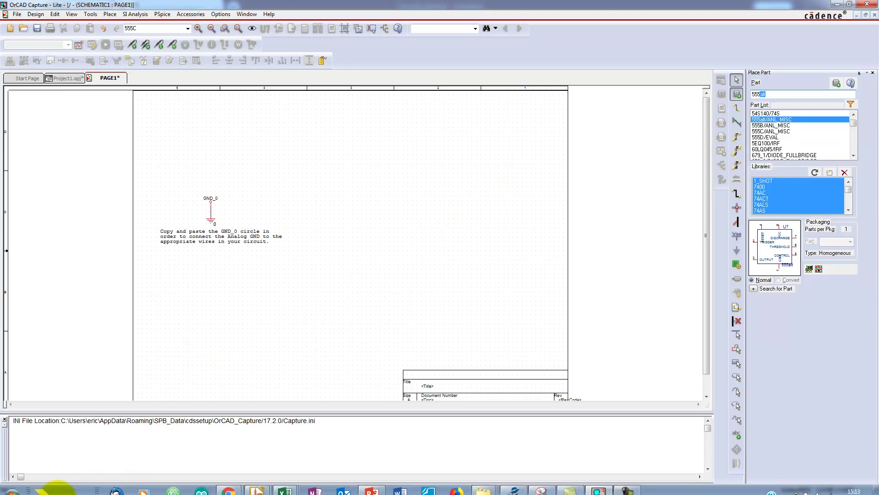
{"action": "left_click", "coordinate": [12, 484]}
{"action": "left_click", "coordinate": [166, 293]}
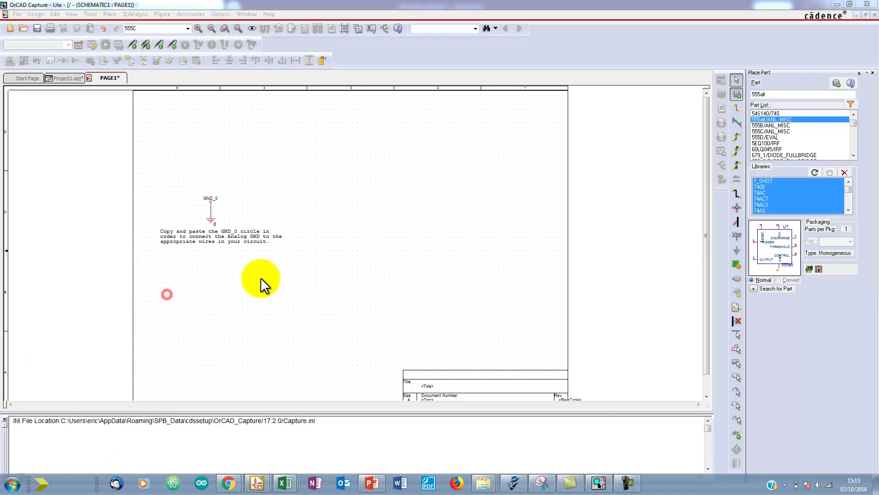
{"action": "double_click", "coordinate": [249, 119]}
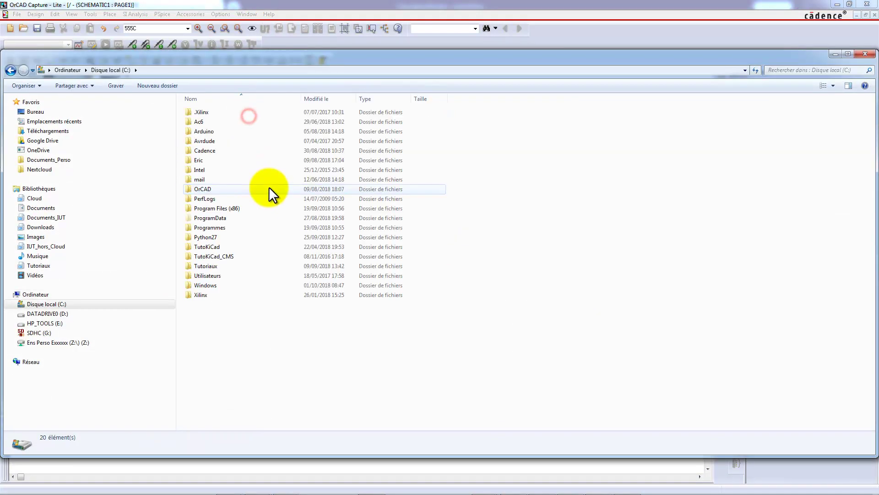
{"action": "left_click", "coordinate": [210, 150]}
{"action": "double_click", "coordinate": [209, 150]}
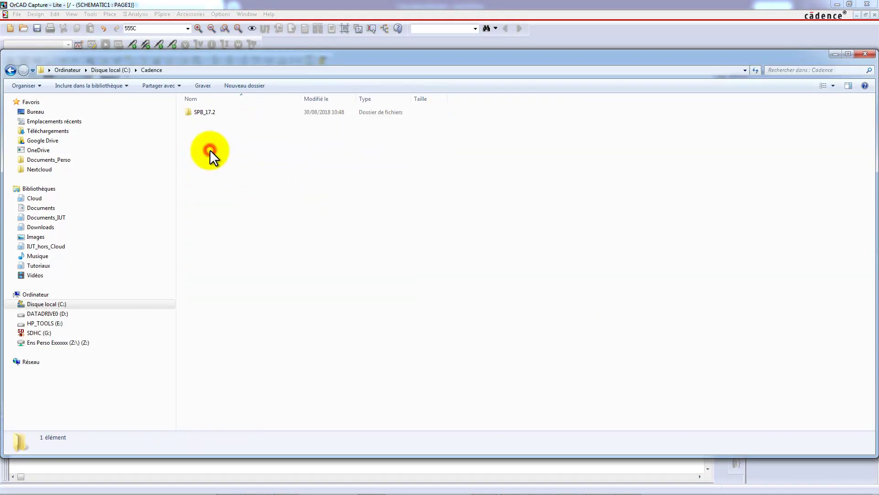
{"action": "left_click", "coordinate": [208, 111]}
{"action": "double_click", "coordinate": [208, 112]}
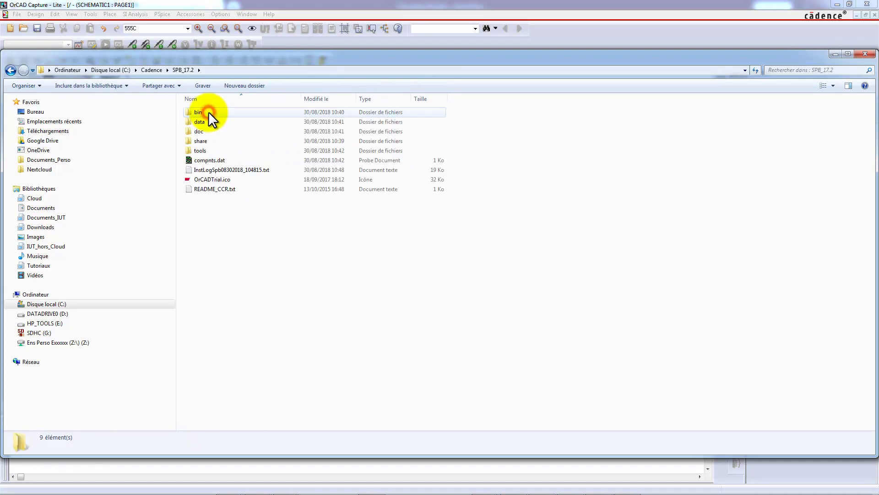
{"action": "left_click", "coordinate": [205, 150]}
{"action": "double_click", "coordinate": [205, 149]}
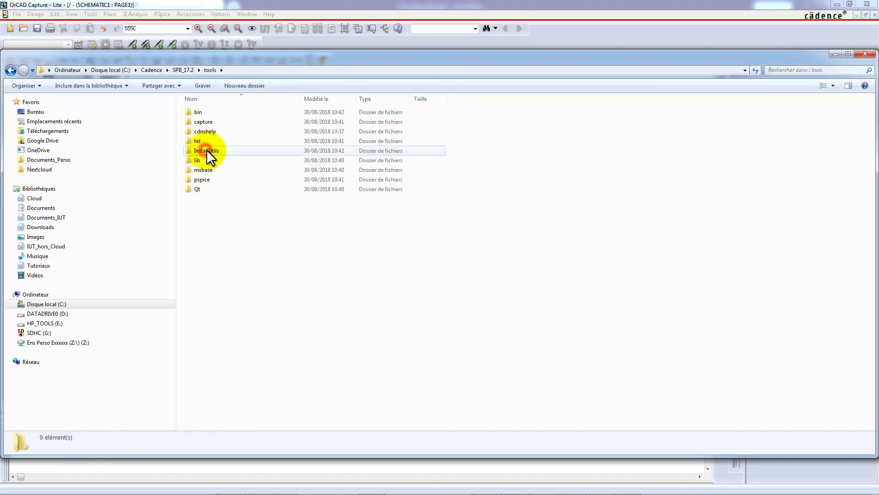
{"action": "double_click", "coordinate": [202, 179]}
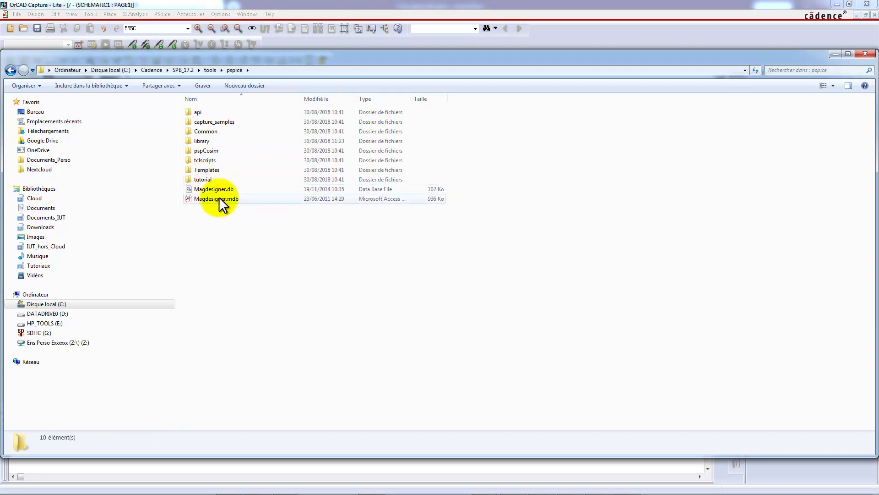
{"action": "double_click", "coordinate": [199, 139]}
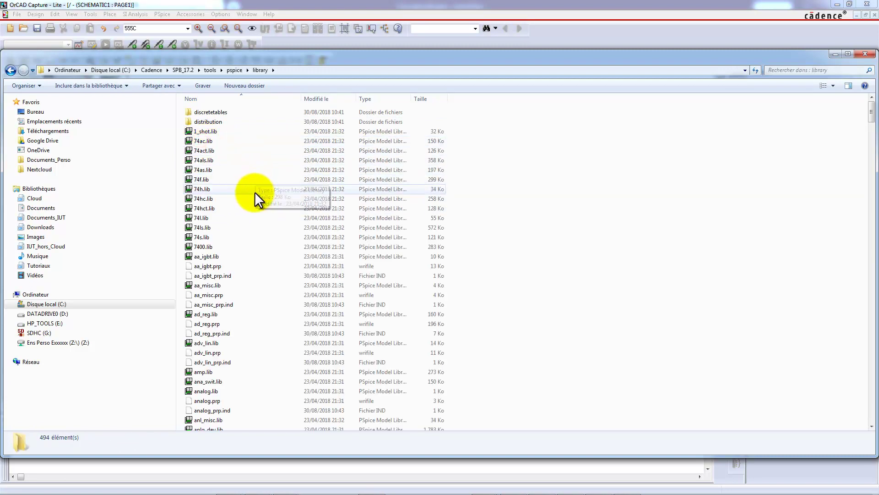
{"action": "scroll", "coordinate": [250, 302], "scroll_direction": "down", "scroll_amount": 4}
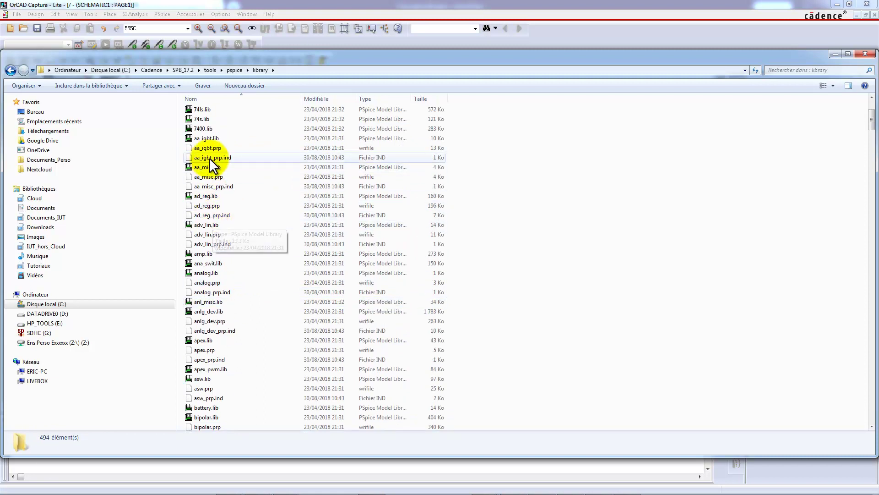
Copy anl_misc.lib and paste it into the LM555 project folder
{"action": "left_click", "coordinate": [212, 302]}
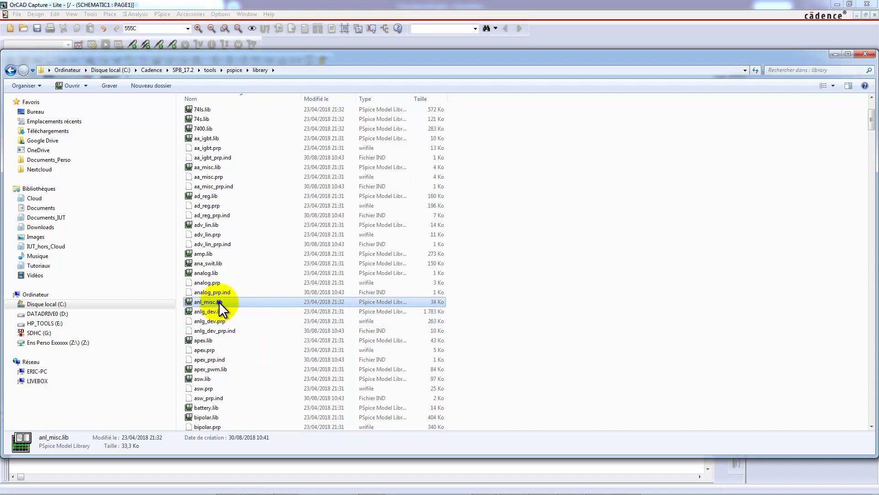
{"action": "right_click", "coordinate": [219, 301]}
{"action": "left_click", "coordinate": [247, 248]}
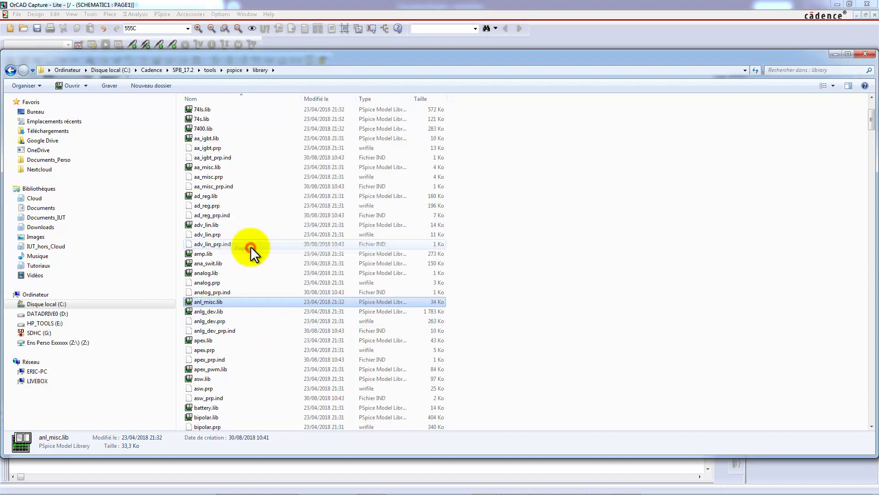
{"action": "key", "text": "alt+Tab"}
{"action": "key", "text": "alt+Tab"}
{"action": "key", "text": "alt+Tab"}
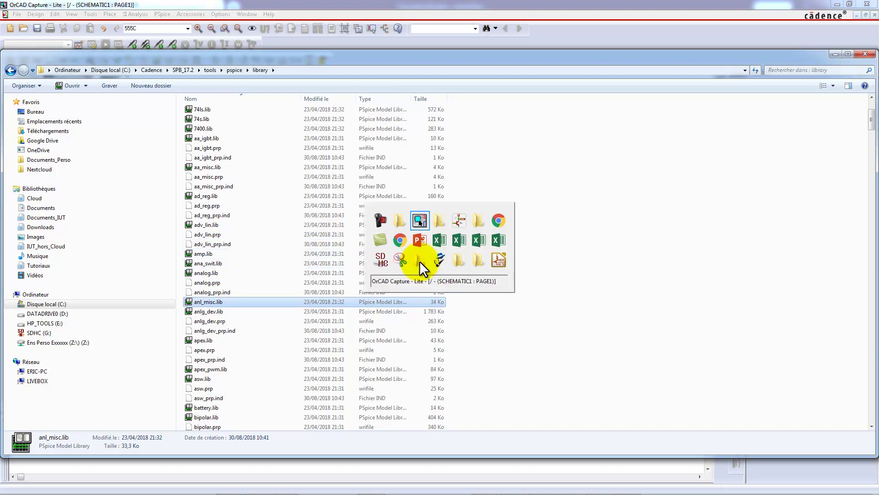
{"action": "key", "text": "ctrl+v"}
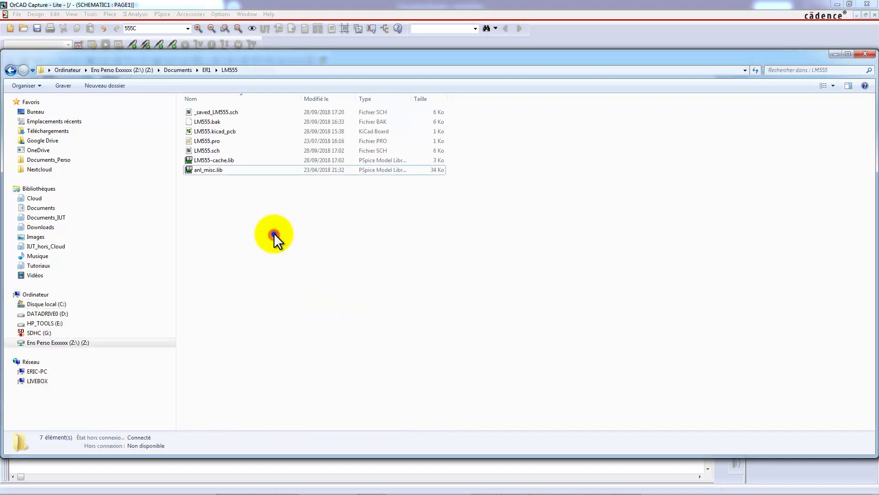
{"action": "right_click", "coordinate": [274, 234]}
{"action": "left_click", "coordinate": [210, 170]}
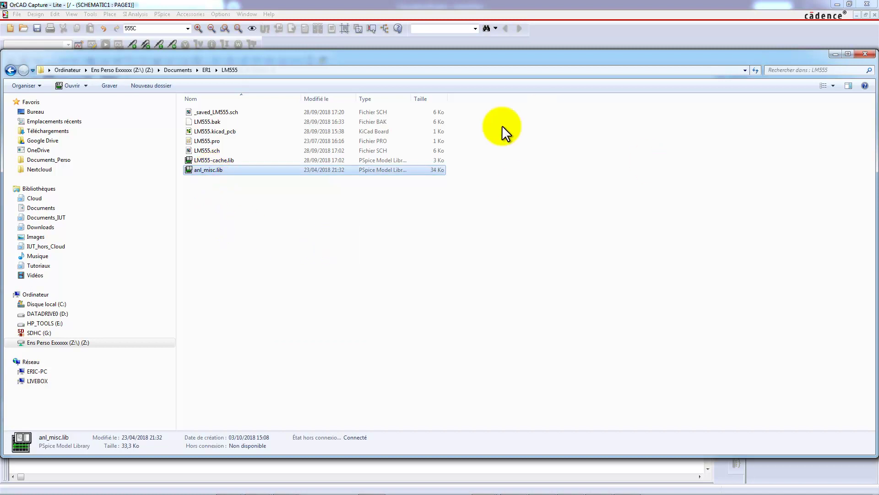
{"action": "mouse_move", "coordinate": [284, 492]}
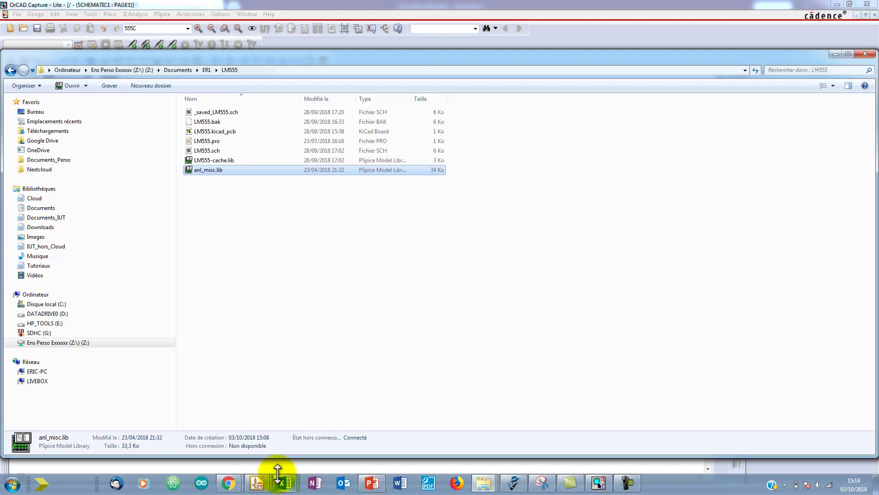
Return to Eeschema and open the Spice model editor for the LM555 symbol U1
{"action": "left_click", "coordinate": [256, 483]}
{"action": "left_click", "coordinate": [309, 446]}
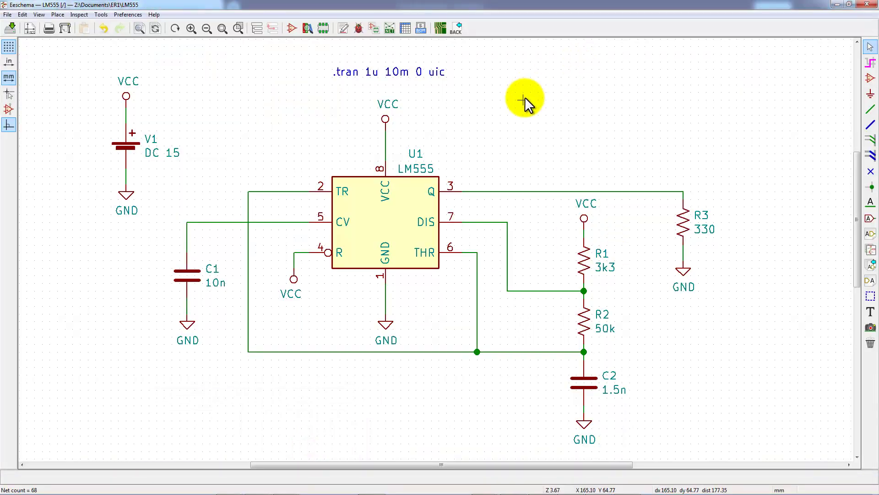
{"action": "double_click", "coordinate": [384, 222]}
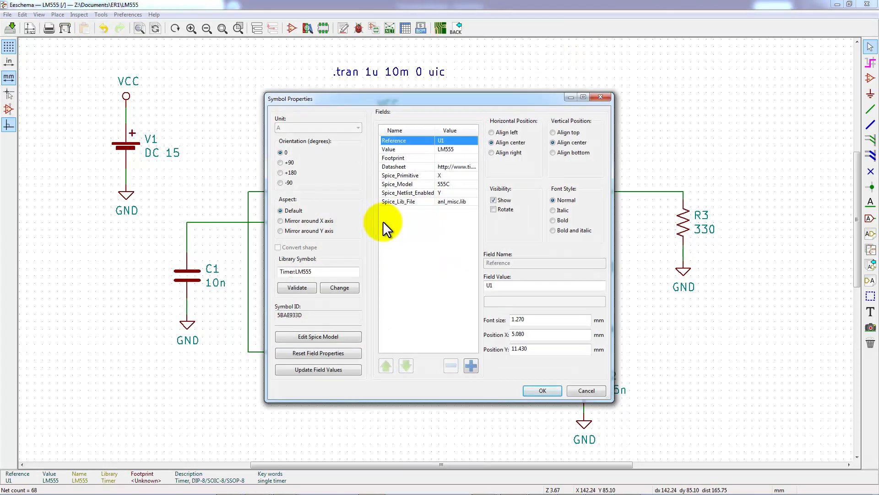
{"action": "left_click", "coordinate": [324, 336]}
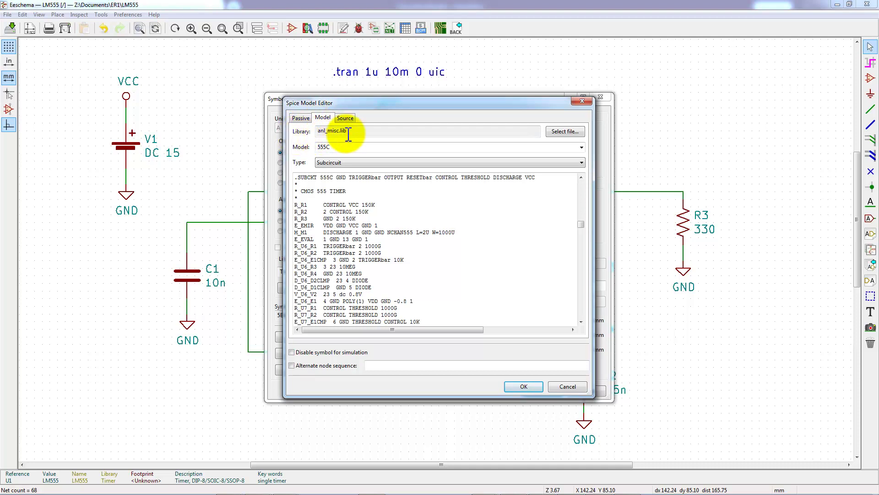
Load anl_misc.lib as the library, select the 555C subcircuit model, and confirm
{"action": "left_click", "coordinate": [567, 132]}
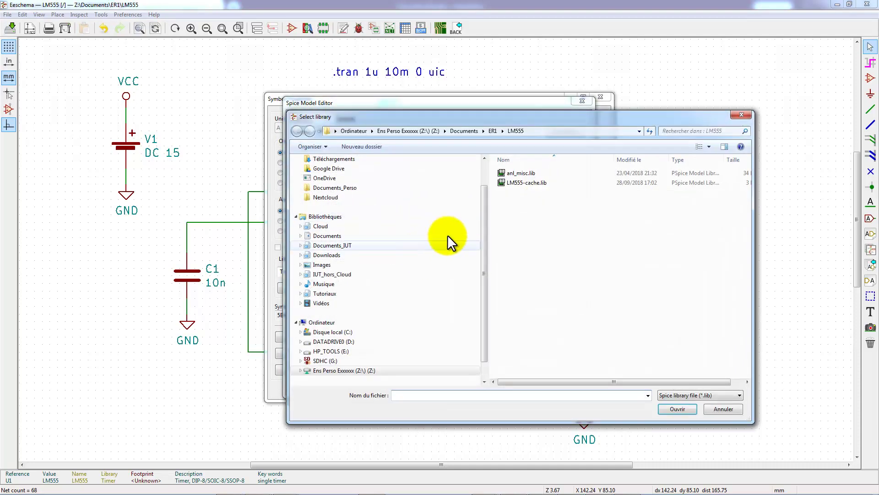
{"action": "double_click", "coordinate": [522, 174]}
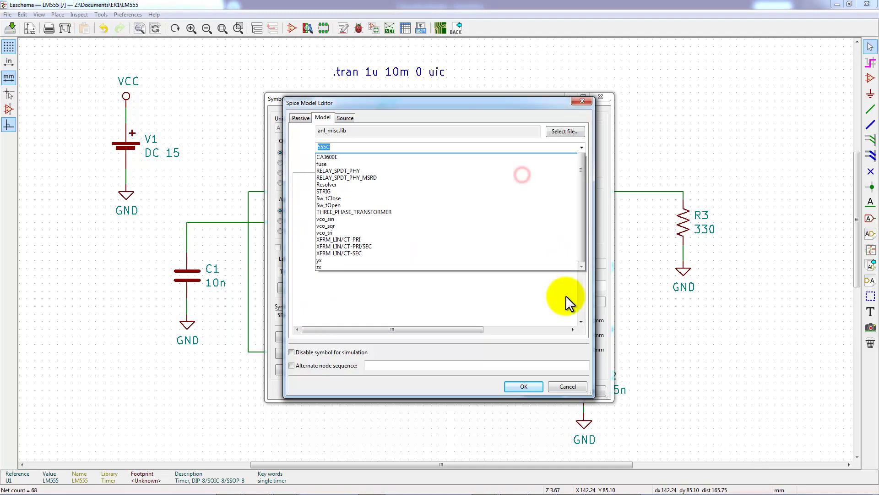
{"action": "left_click", "coordinate": [351, 148]}
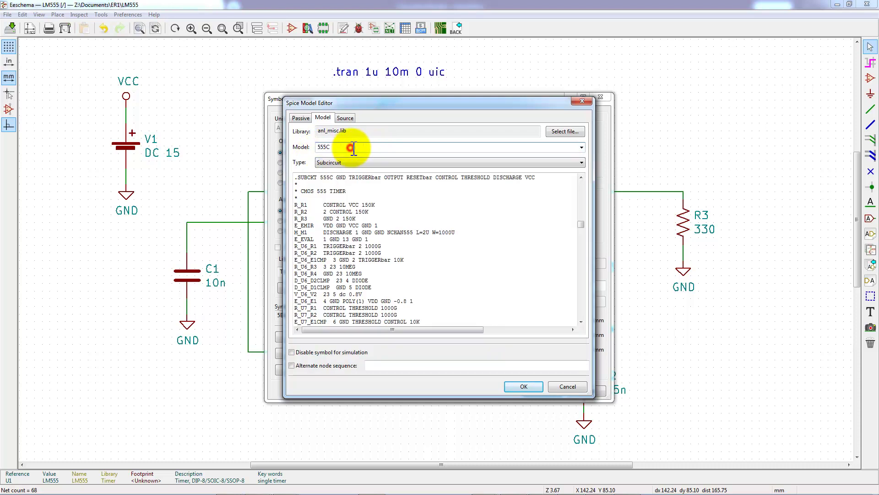
{"action": "left_click", "coordinate": [581, 147]}
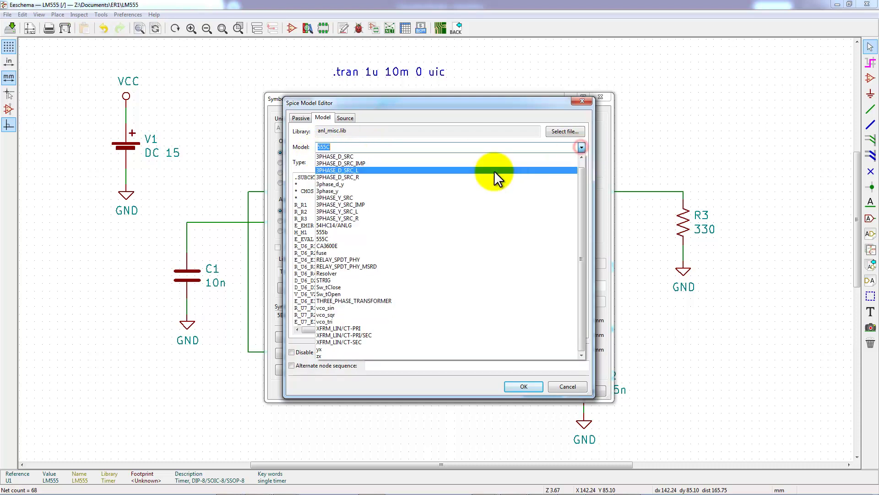
{"action": "left_click", "coordinate": [337, 239]}
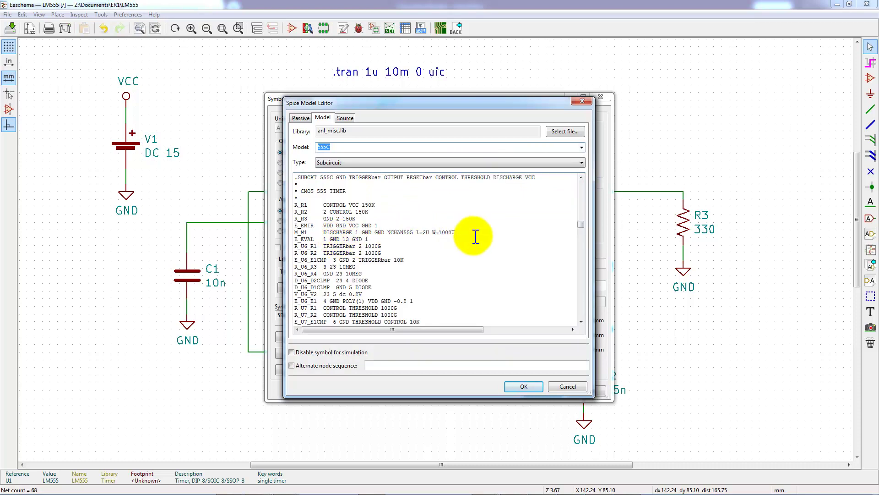
{"action": "left_click", "coordinate": [515, 385]}
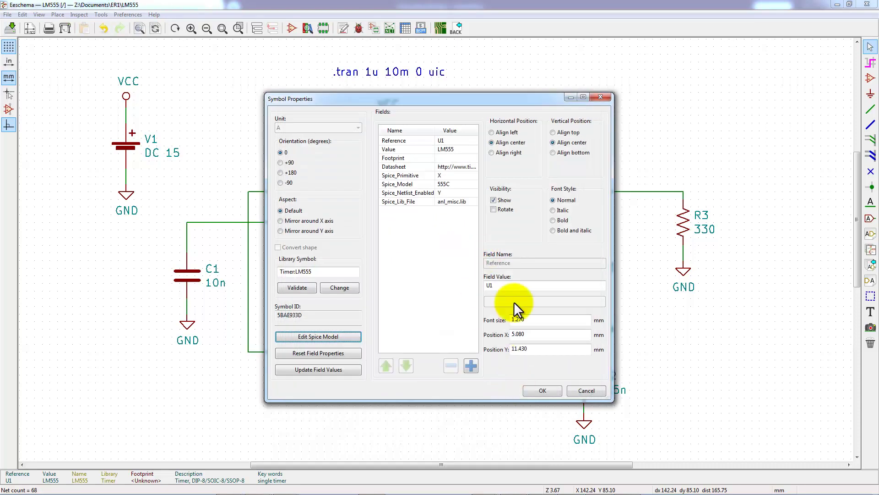
Apply U1's symbol properties, then run the LM555 transient analysis in the Spice Simulator
{"action": "left_click", "coordinate": [542, 390]}
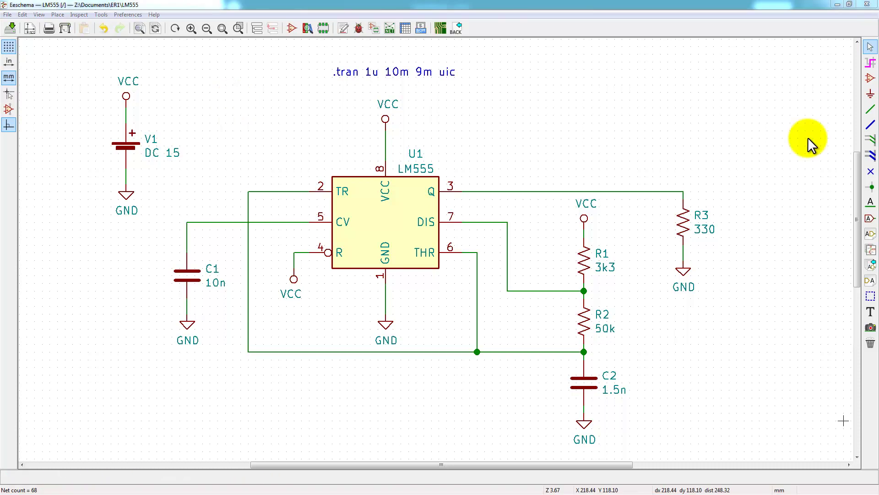
{"action": "left_click", "coordinate": [99, 15]}
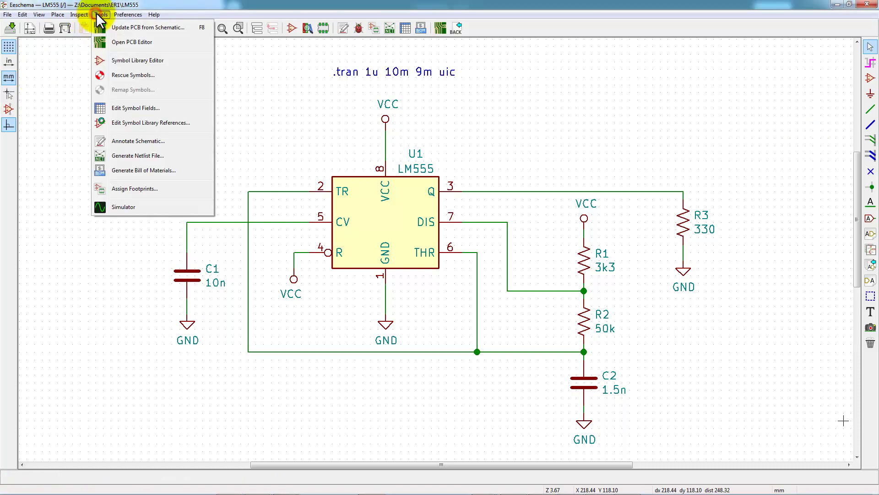
{"action": "left_click", "coordinate": [123, 209]}
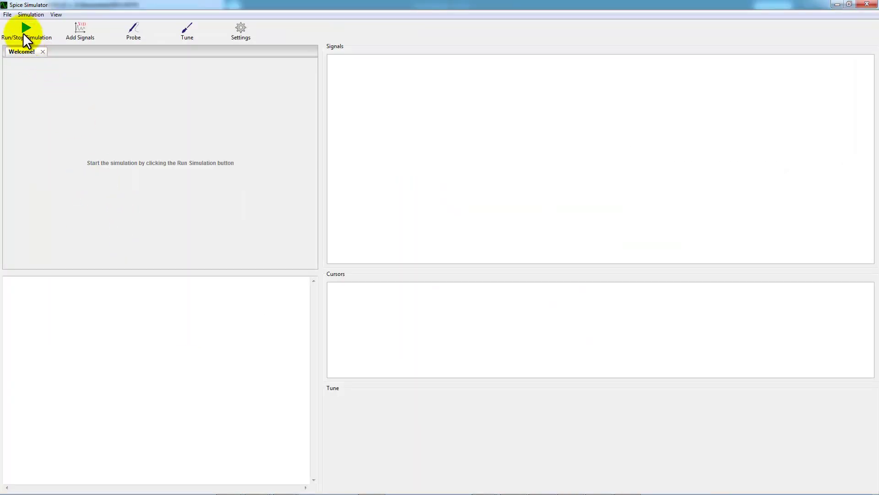
{"action": "left_click", "coordinate": [29, 32]}
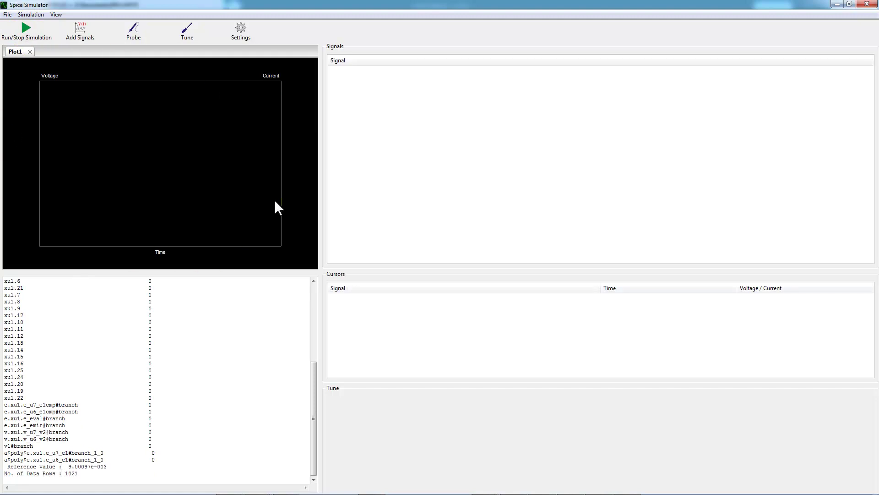
Probe the wire above R3 to plot V(Net-(R3-Pad1)), then return to Eeschema
{"action": "left_click", "coordinate": [142, 35]}
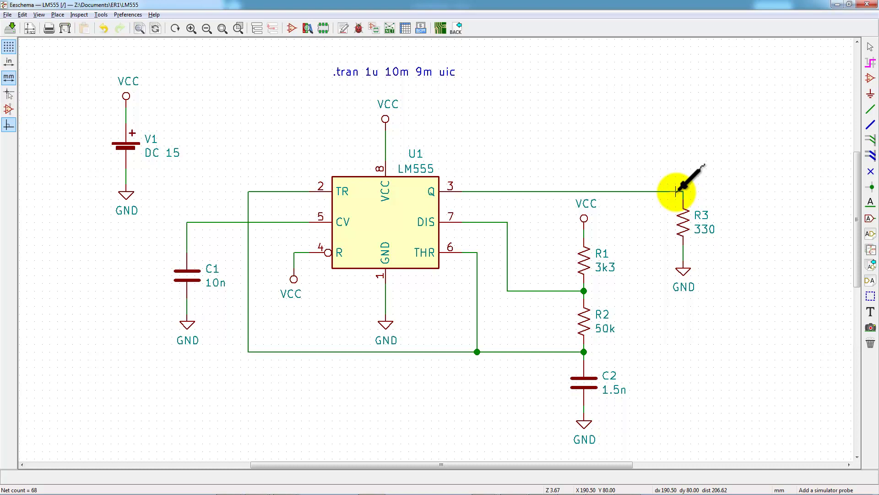
{"action": "left_click", "coordinate": [677, 192]}
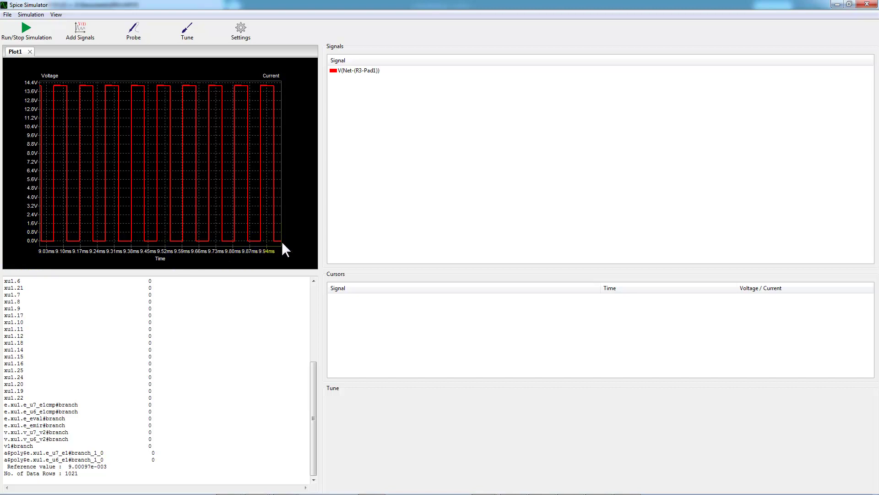
{"action": "key", "text": "alt+Tab"}
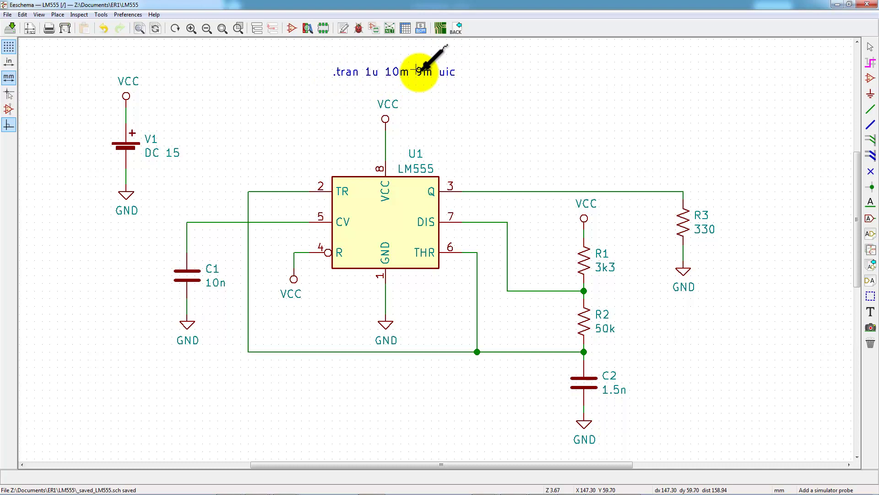
Switch to the Place Net Label tool with the L shortcut
{"action": "key", "text": "l"}
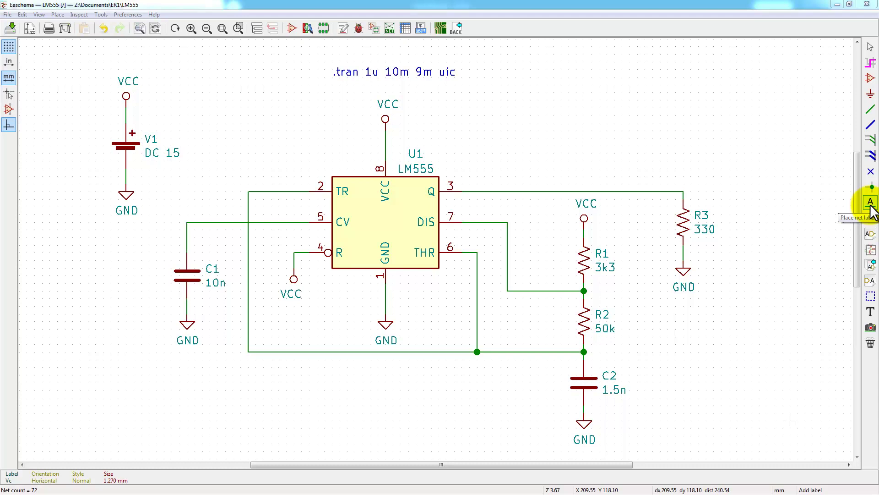
Place a 'Vc' net label on the R2/C2 junction
{"action": "left_click", "coordinate": [639, 361]}
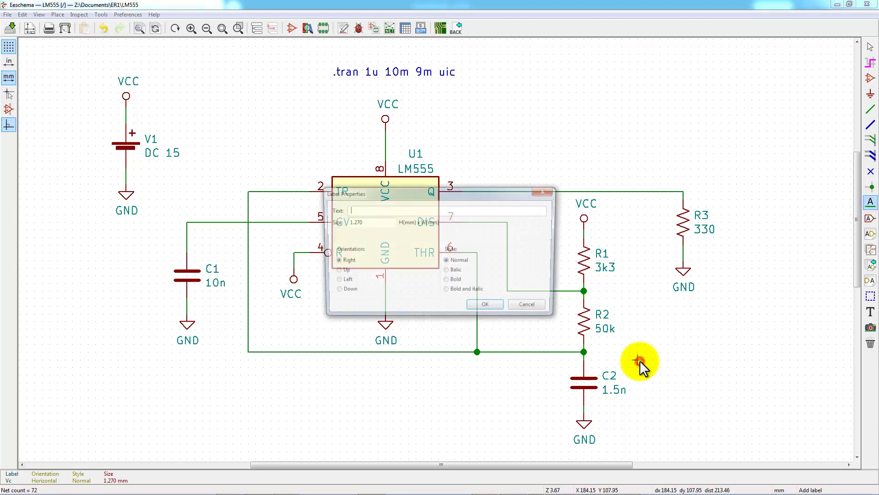
{"action": "left_click", "coordinate": [489, 308]}
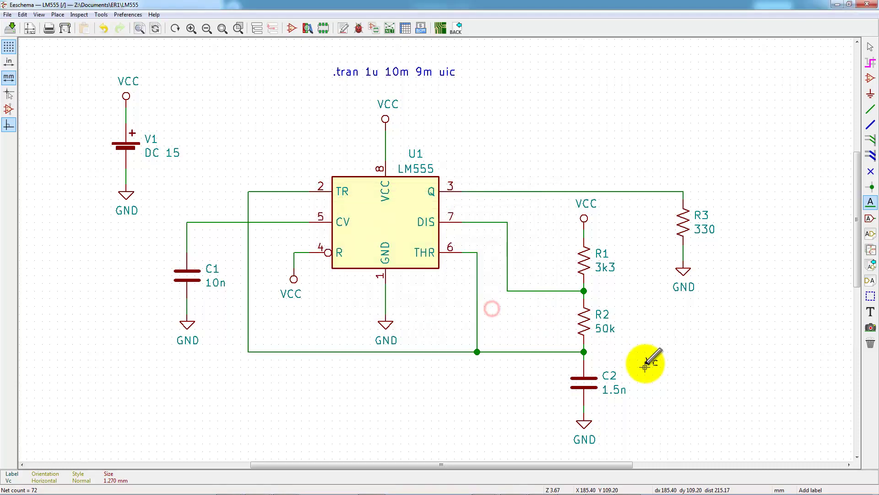
{"action": "left_click", "coordinate": [584, 352]}
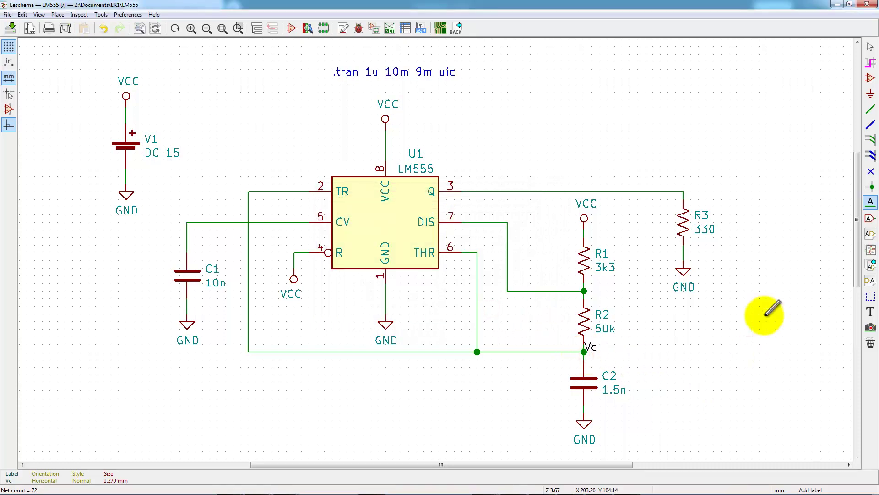
Add an 'Output' global label right of R3 and wire it to the net above R3
{"action": "left_click", "coordinate": [870, 219]}
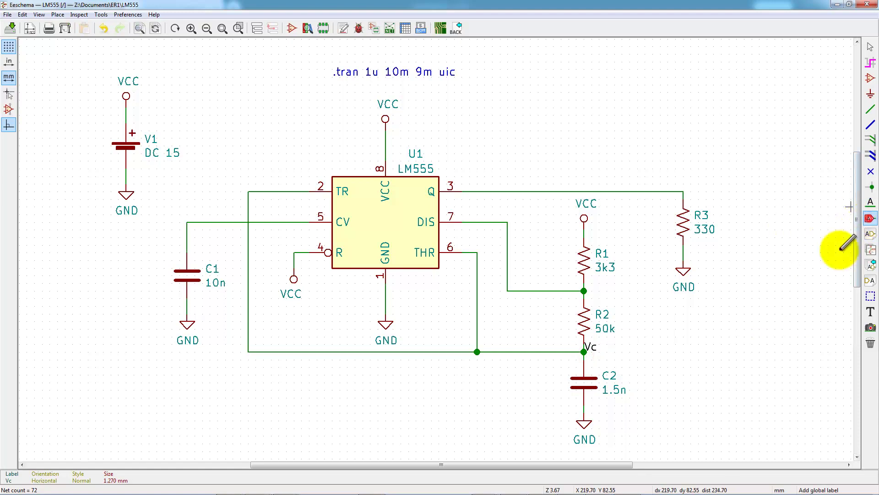
{"action": "left_click", "coordinate": [769, 232]}
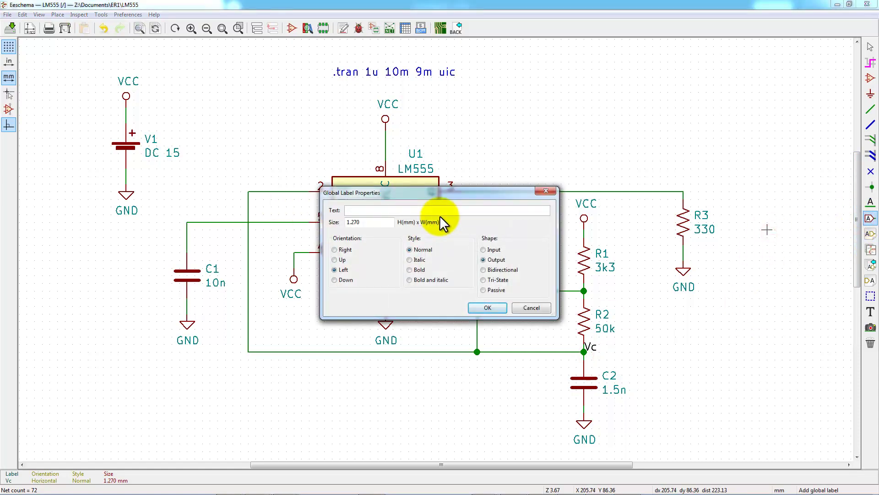
{"action": "type", "text": "Output"}
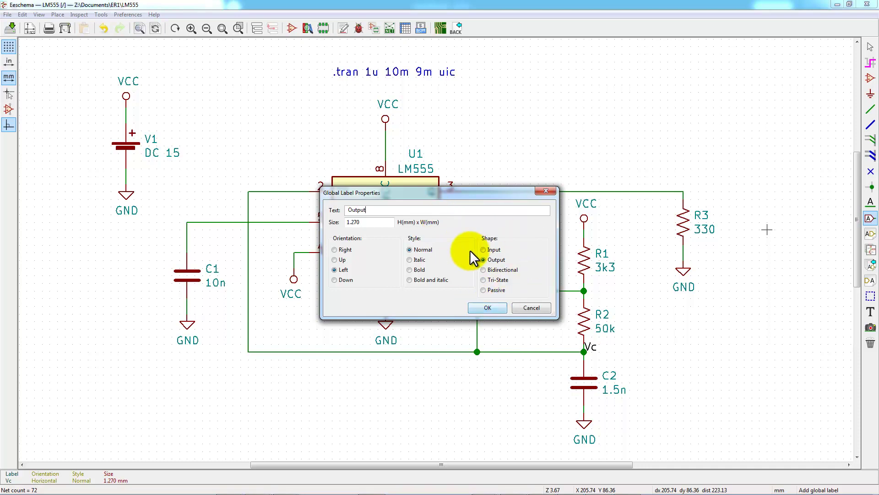
{"action": "left_click", "coordinate": [487, 309]}
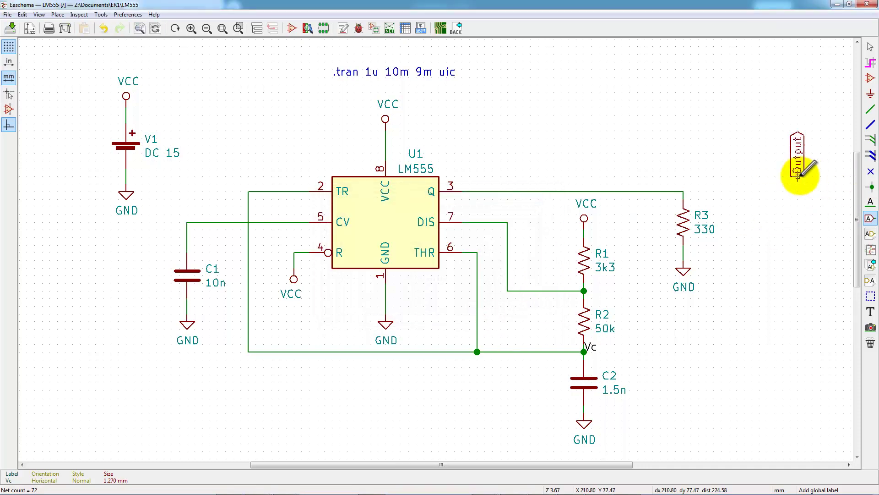
{"action": "left_click", "coordinate": [736, 191]}
{"action": "key", "text": "w"}
{"action": "left_click", "coordinate": [736, 191]}
{"action": "double_click", "coordinate": [683, 191]}
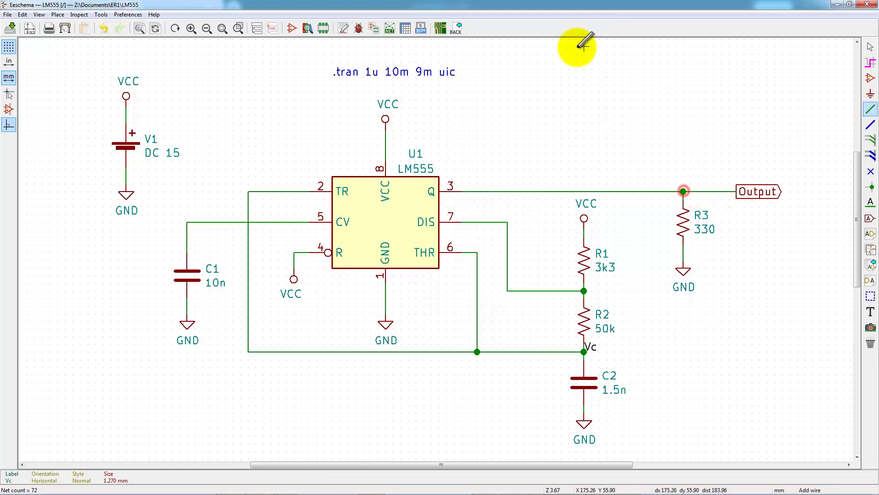
Reopen the Spice Simulator and rerun the LM555 transient analysis
{"action": "left_click", "coordinate": [100, 14]}
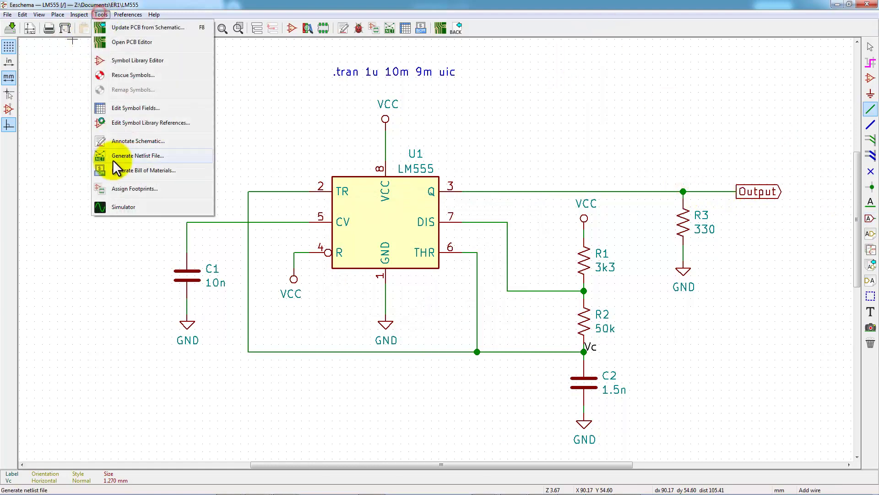
{"action": "left_click", "coordinate": [127, 206]}
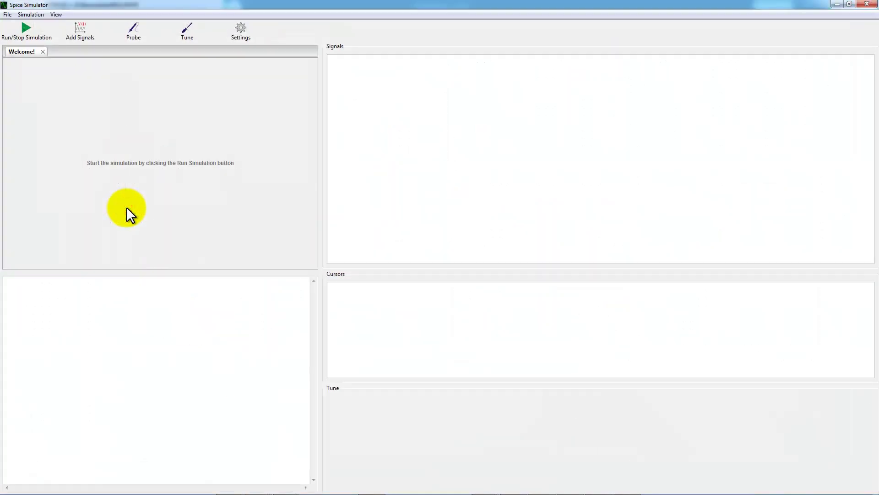
{"action": "left_click", "coordinate": [22, 30]}
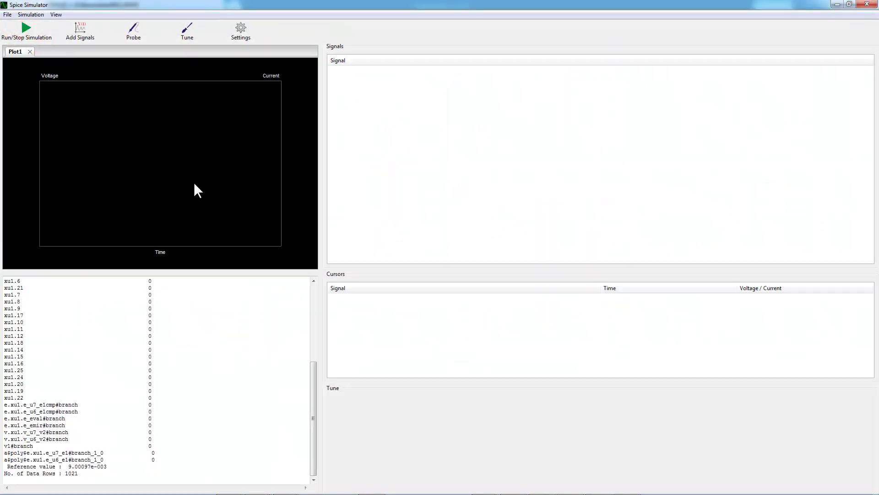
Add V(Output) and V(/Vc) as signals and plot them together
{"action": "left_click", "coordinate": [81, 29]}
{"action": "left_click", "coordinate": [356, 219]}
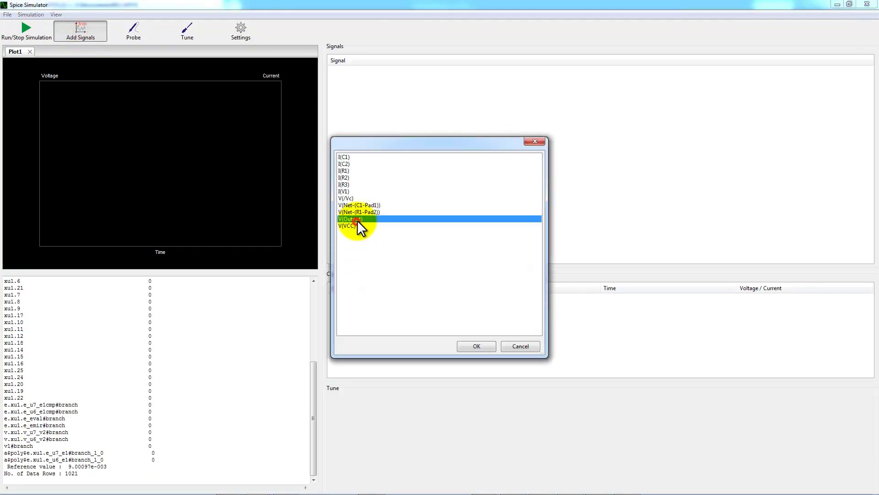
{"action": "left_click", "coordinate": [357, 197], "text": "ctrl"}
{"action": "left_click", "coordinate": [478, 347]}
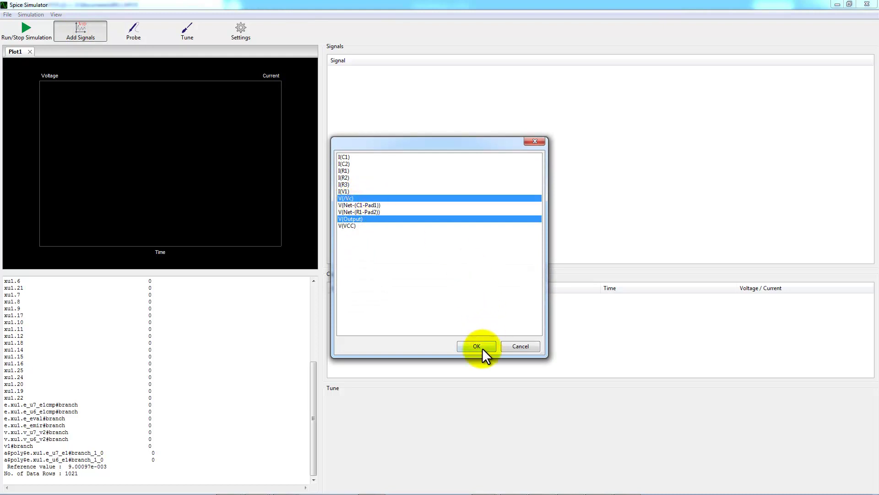